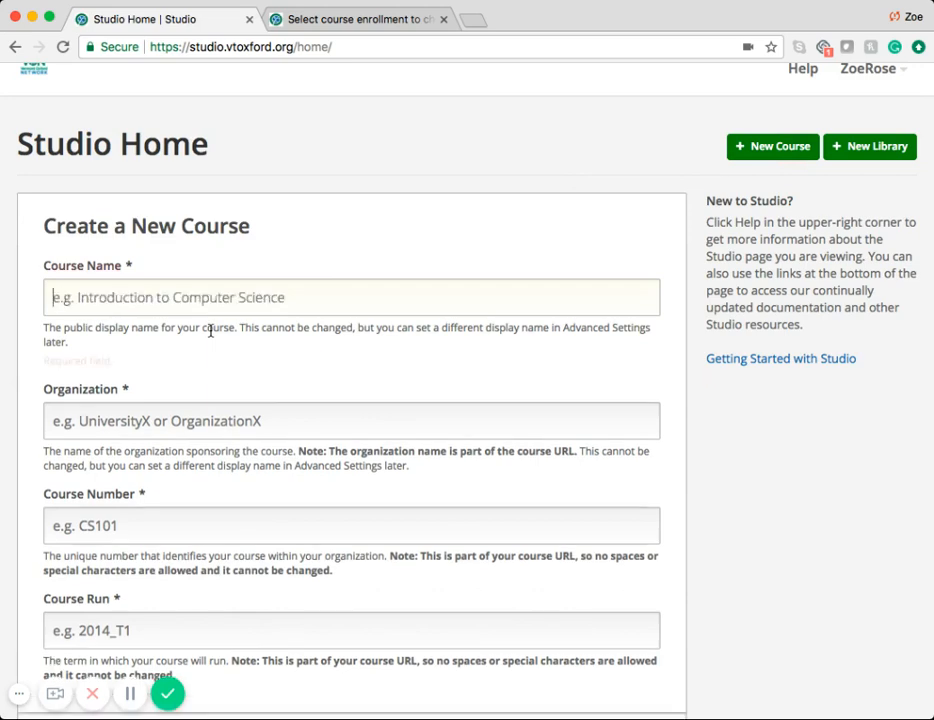
Step: Create a course with a name ending in "Testing #1", organization IBL, course number IBL_202 and course run 2018_Q1
text(Zoe Testing #1)
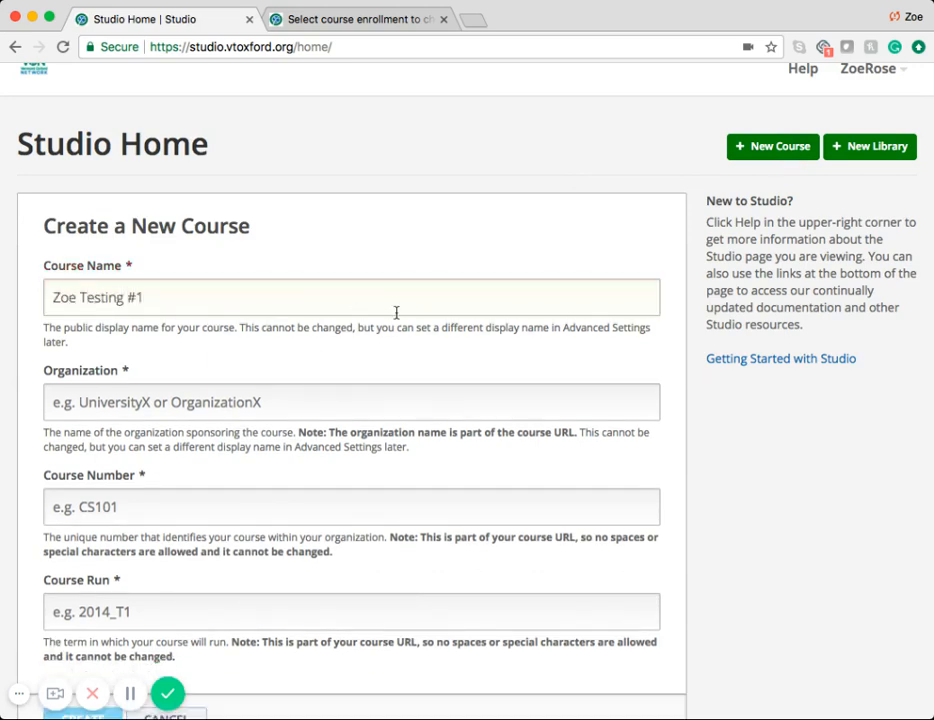
scroll(396, 313, down, 2)
click(56, 298)
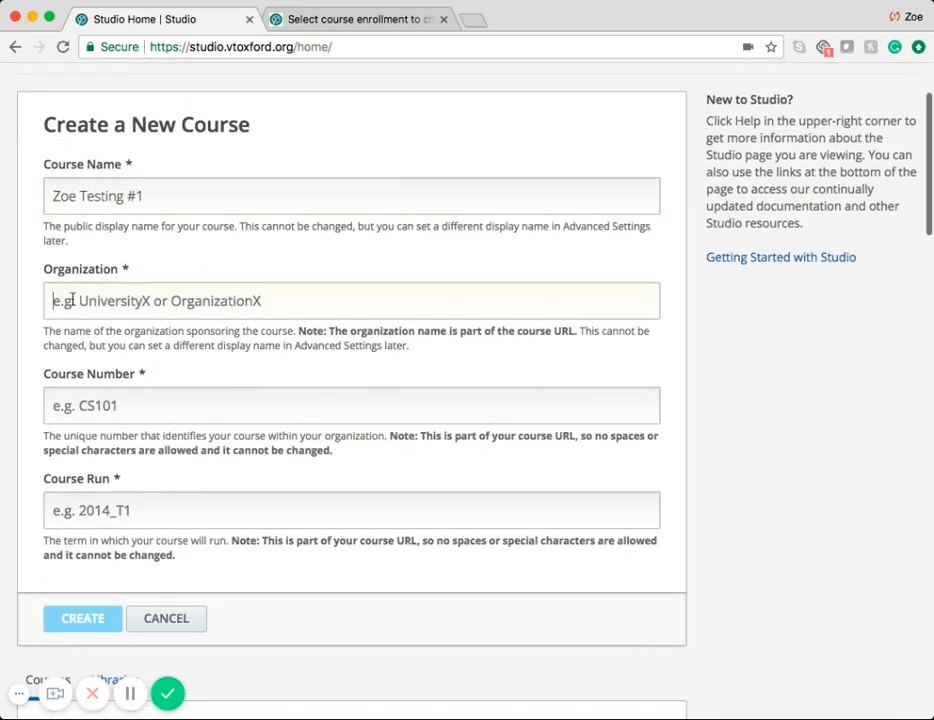
text(IBL)
key(Tab)
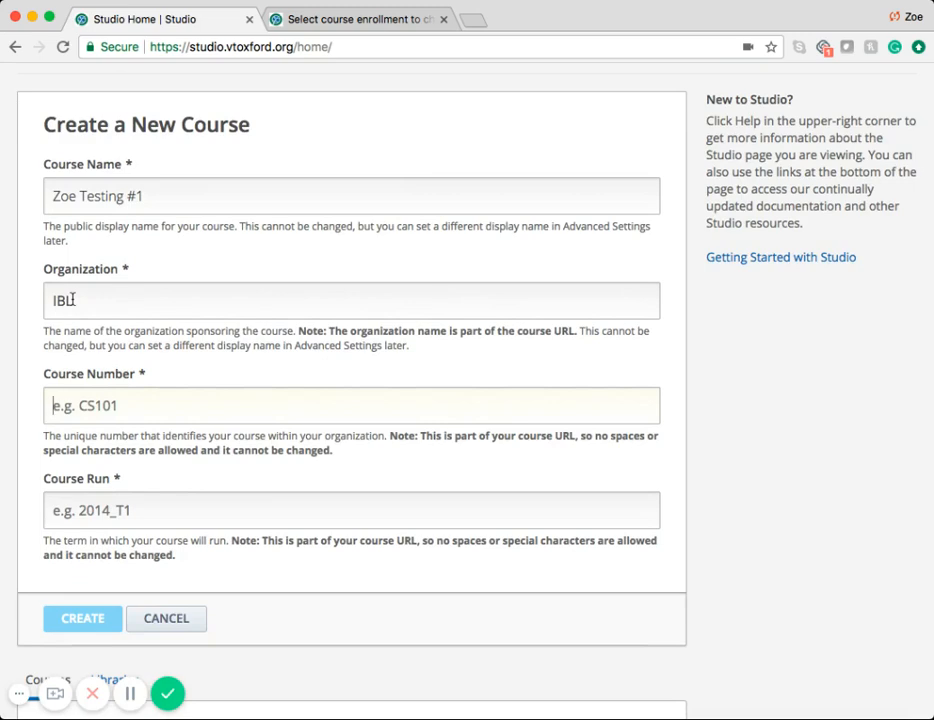
text(IBL_202)
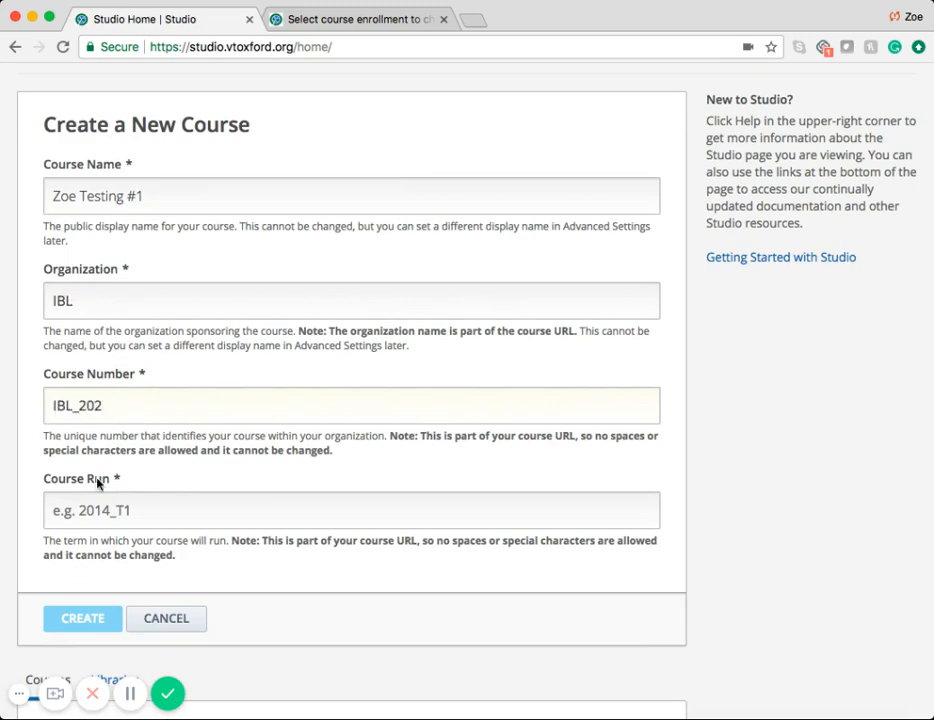
click(103, 511)
text(2018_Q1)
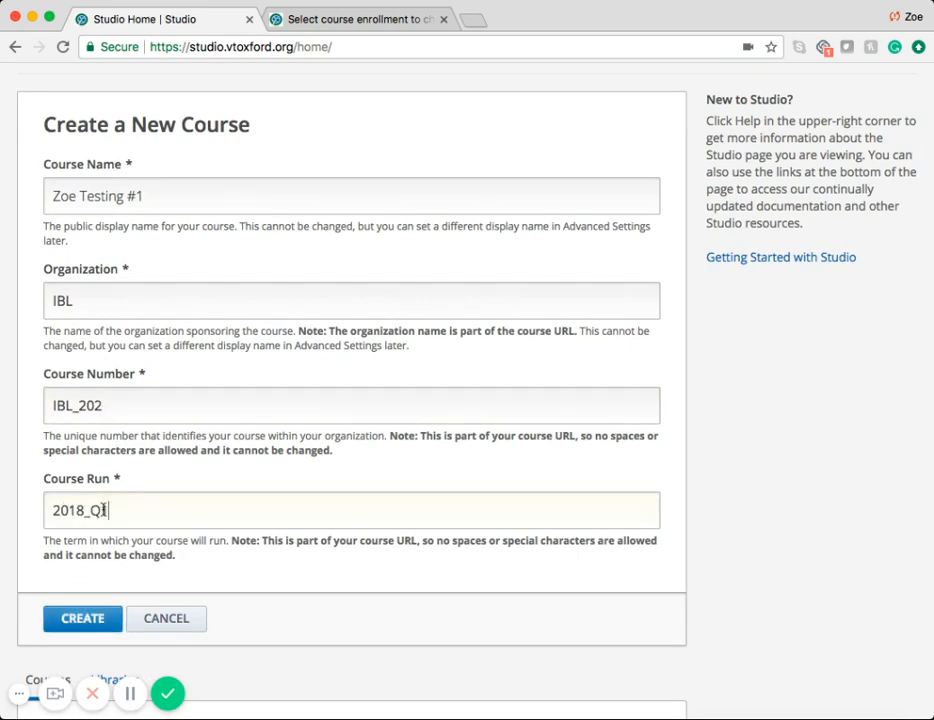
click(67, 628)
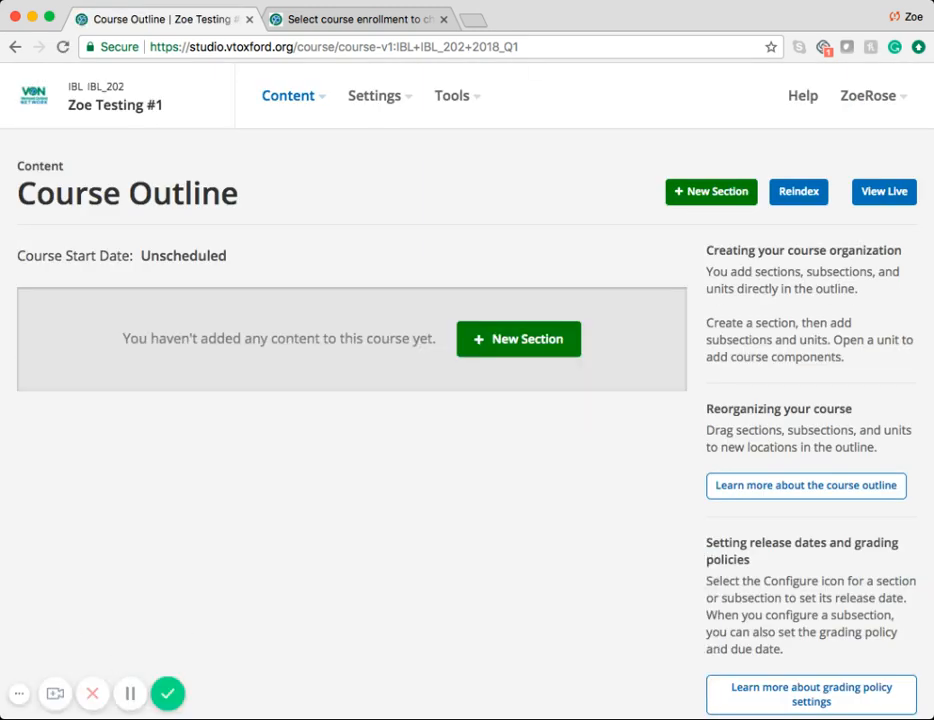
Step: Open the Django administration site at education.vtoxford.org/admin separately from the Studio page
click(477, 22)
text(education.vtoxford.org)
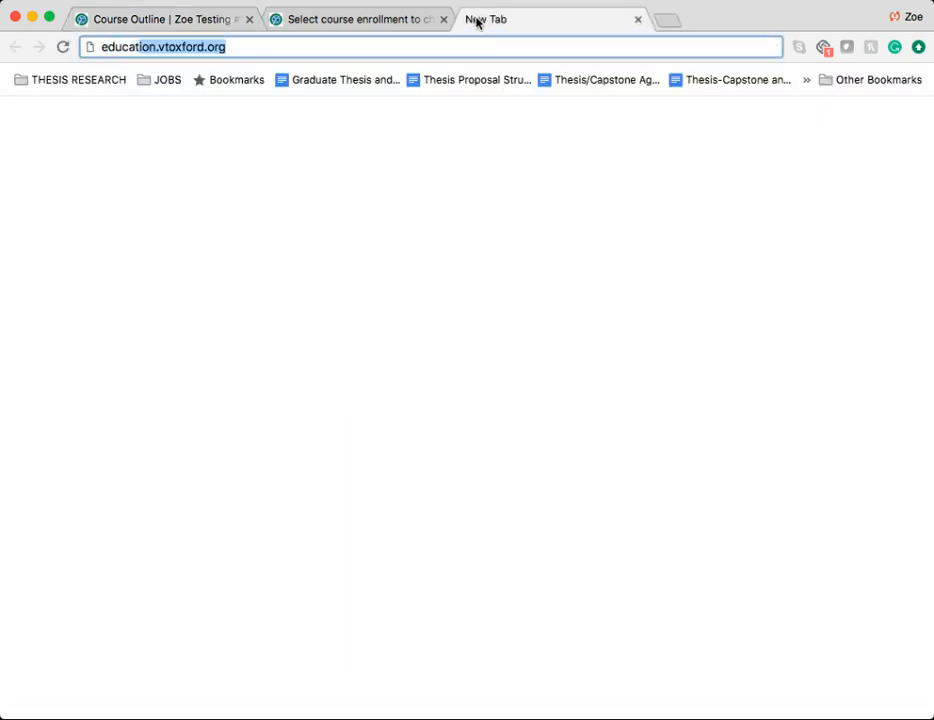
key(Right)
text(/)
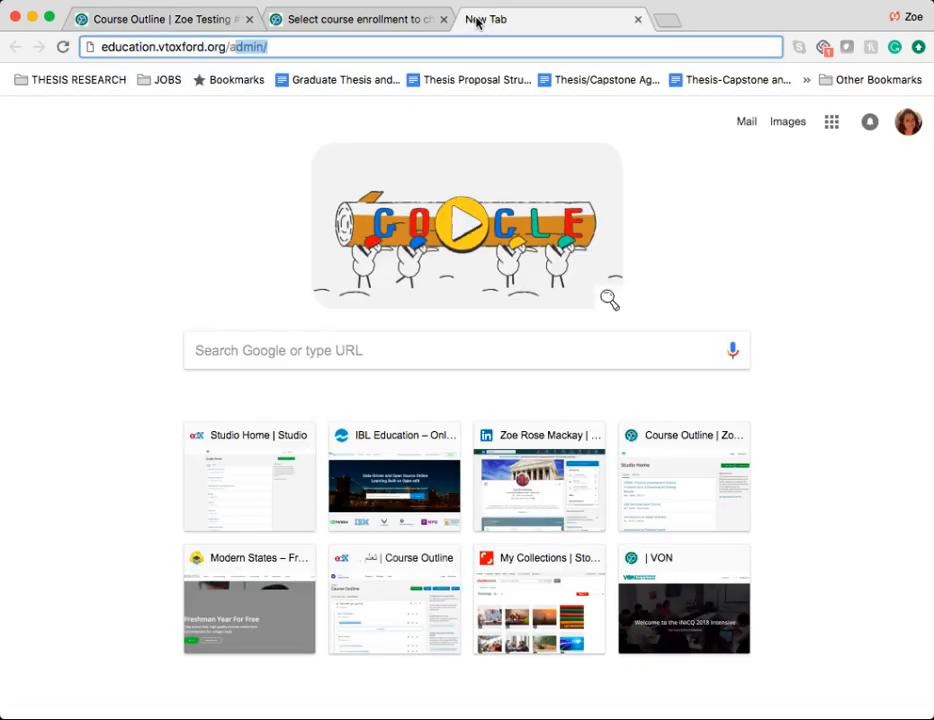
text(admin)
key(Return)
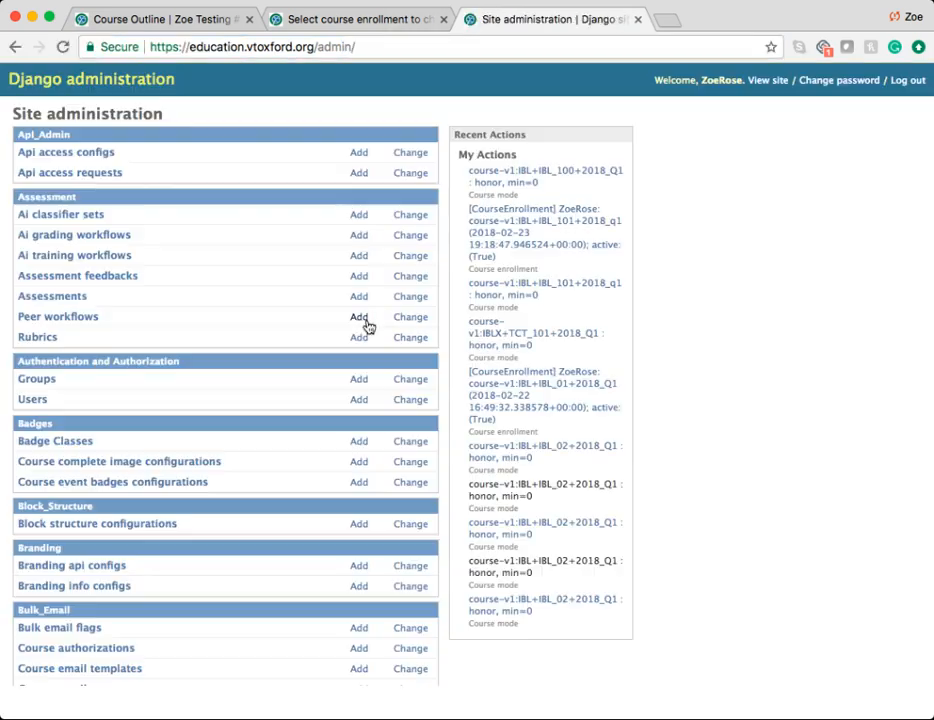
Step: Find Course modes in the site administration list and start a new course mode entry
key(ctrl+f)
text(course)
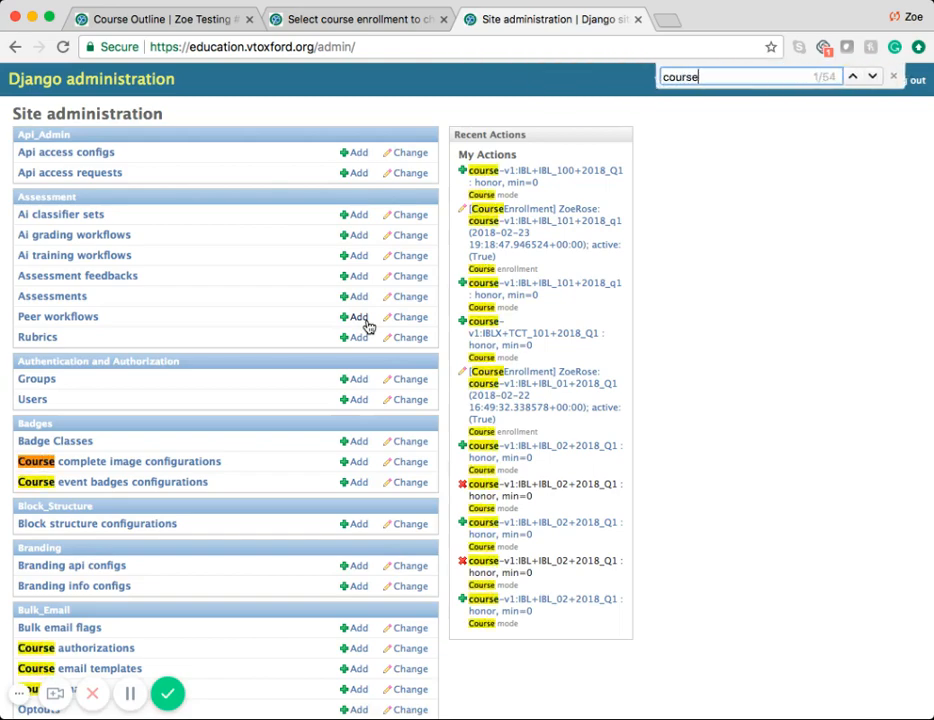
text( mod)
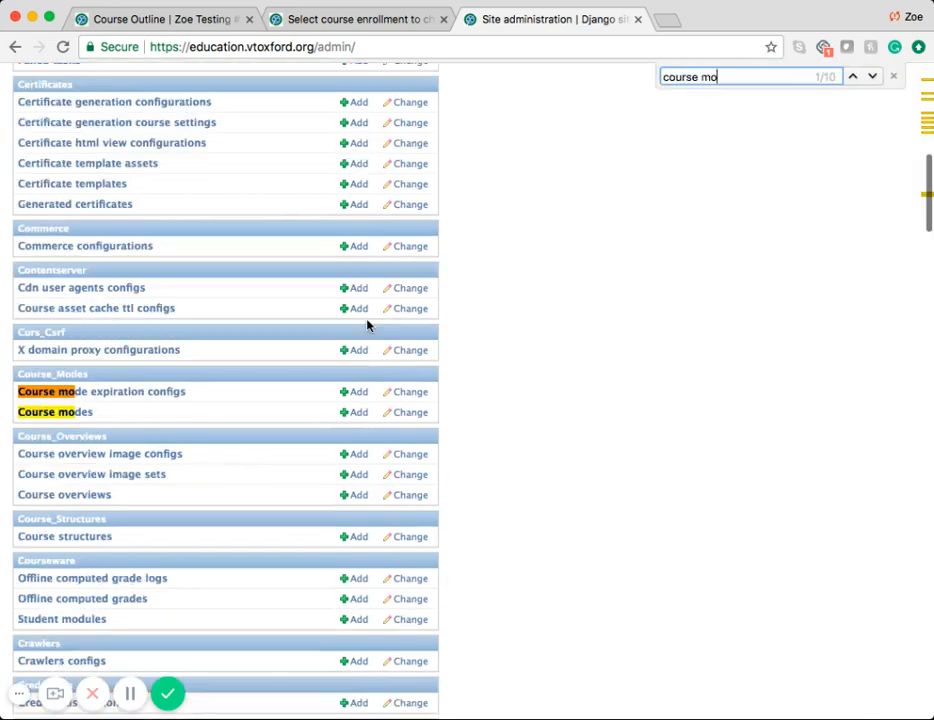
click(56, 414)
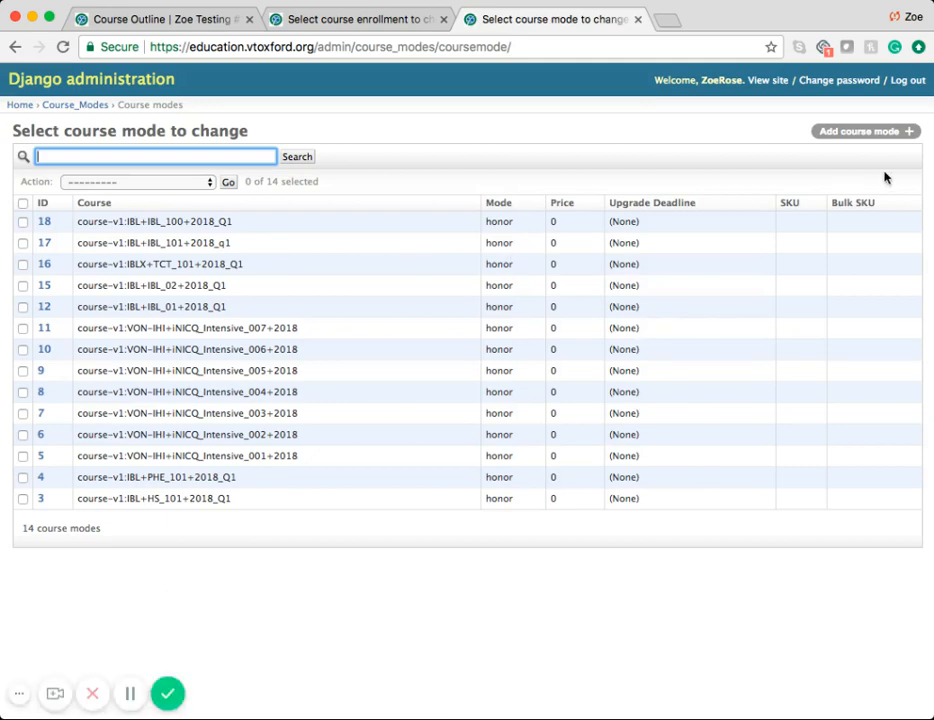
click(840, 131)
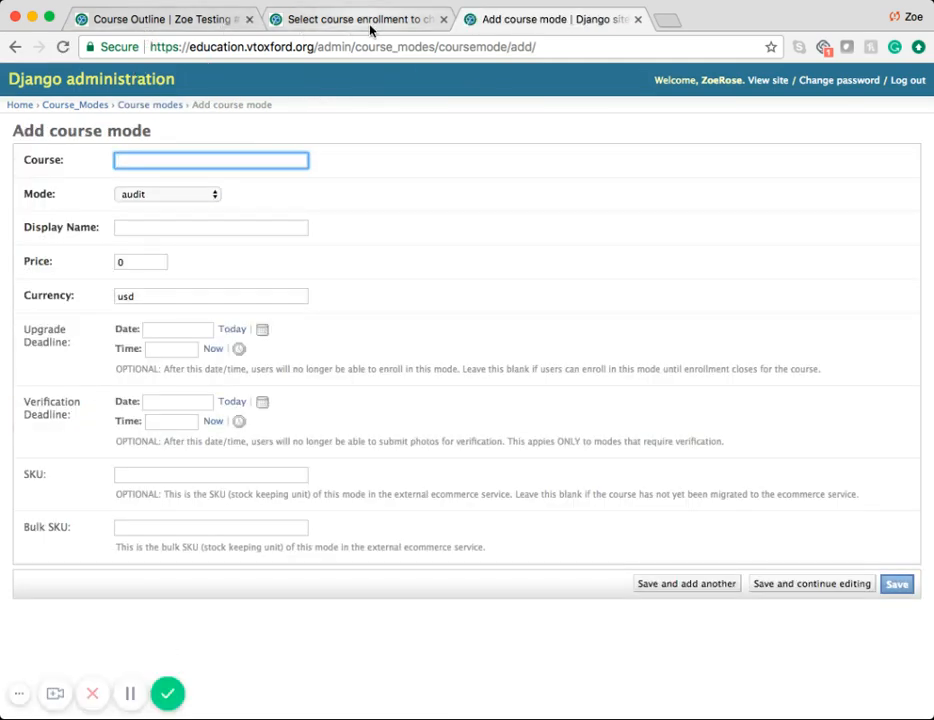
Step: Copy the course ID course-v1:IBL+IBL_202+2018_Q1 from the Studio course address into the new course mode's Course field
click(194, 16)
click(461, 48)
click(494, 50)
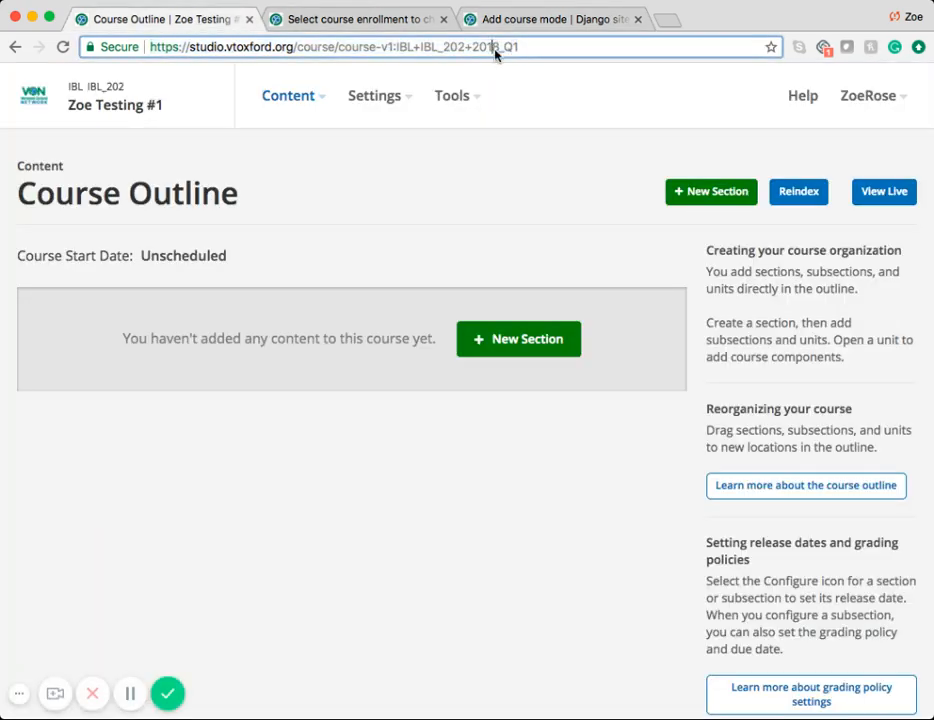
drag(522, 47, 340, 50)
key(super+c)
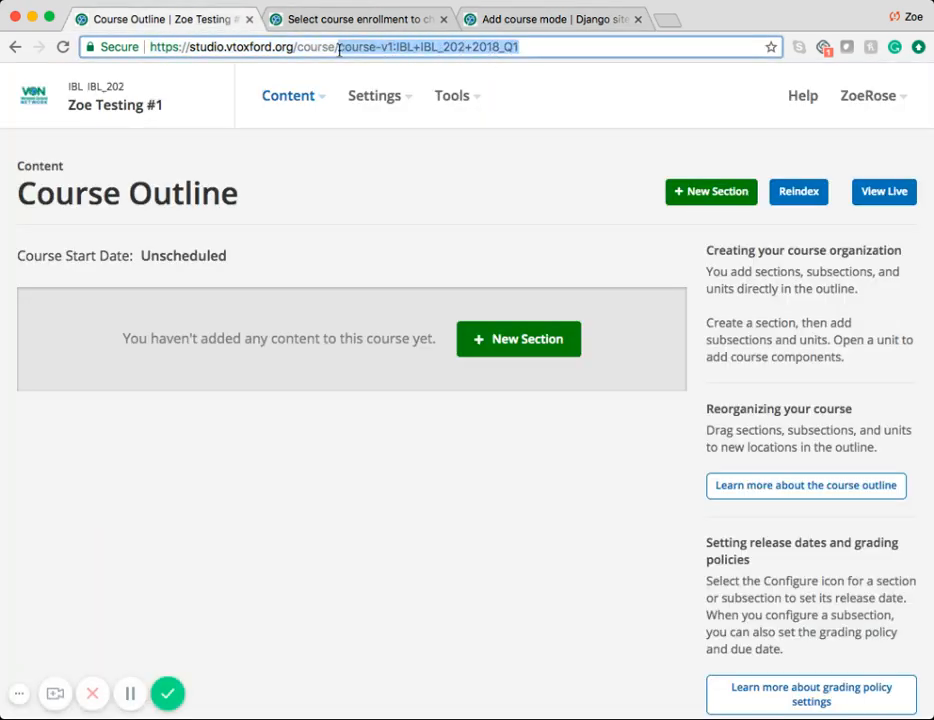
click(527, 24)
key(super+v)
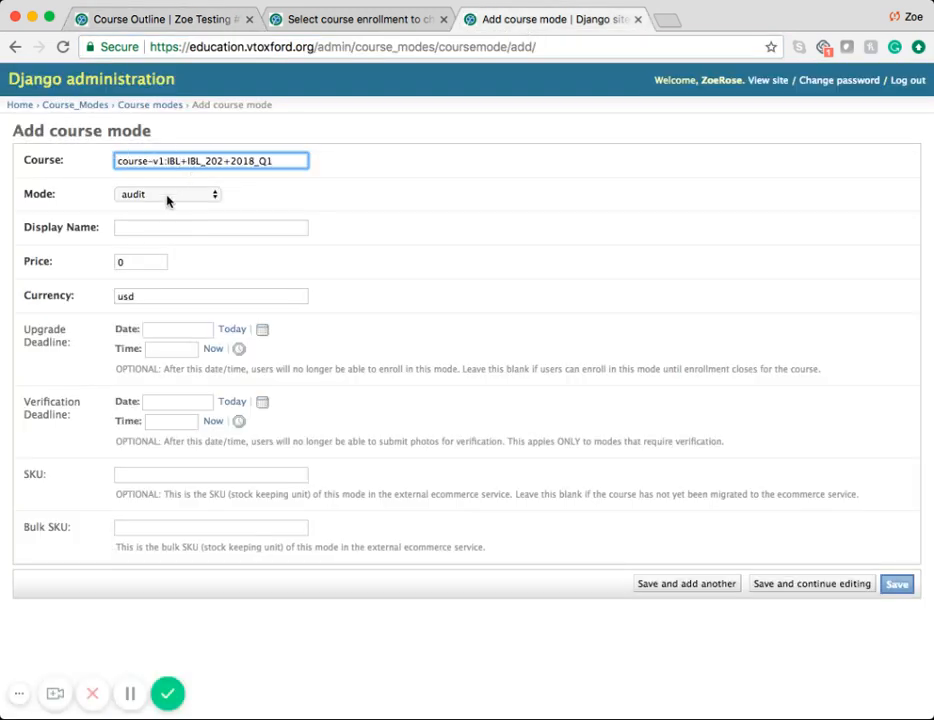
Step: Set the course mode to honor with the display name "Honor Certificate" and save it
key(Tab)
key(h)
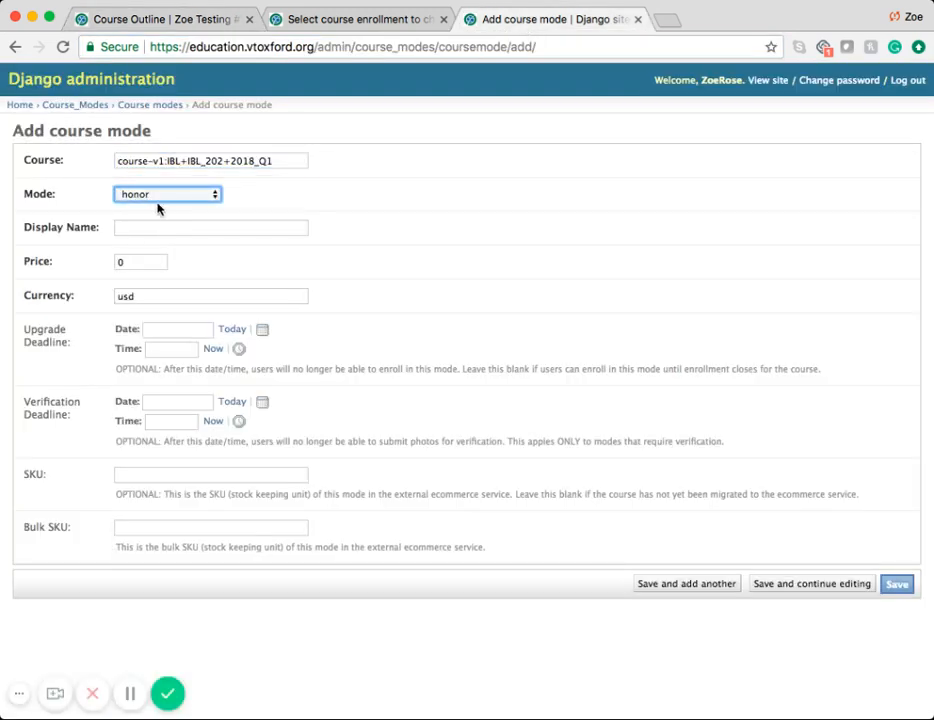
click(134, 229)
text(Hono)
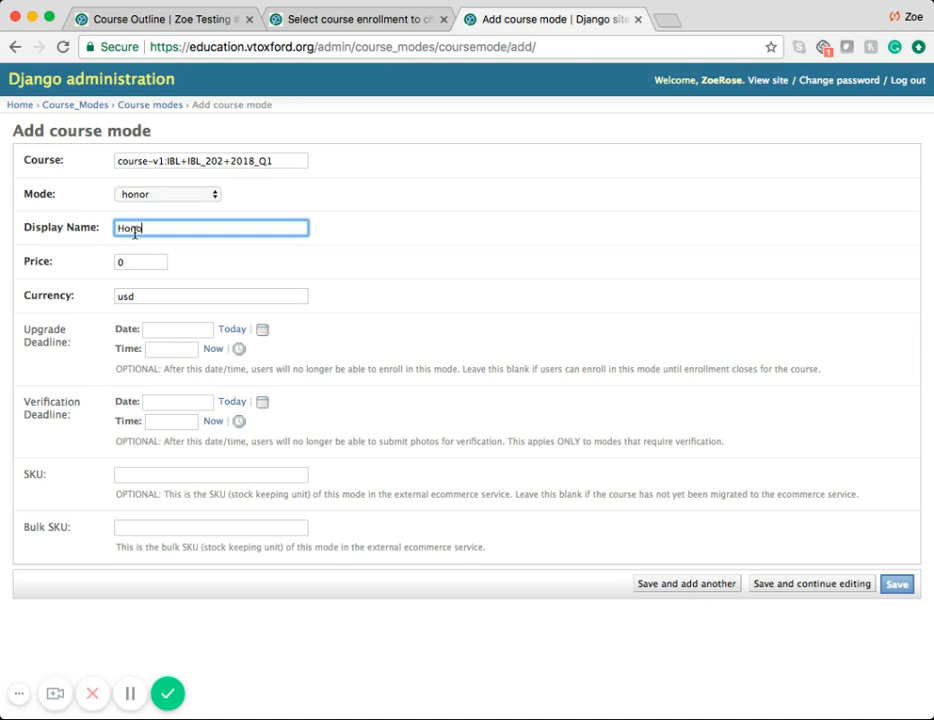
text(r)
click(172, 257)
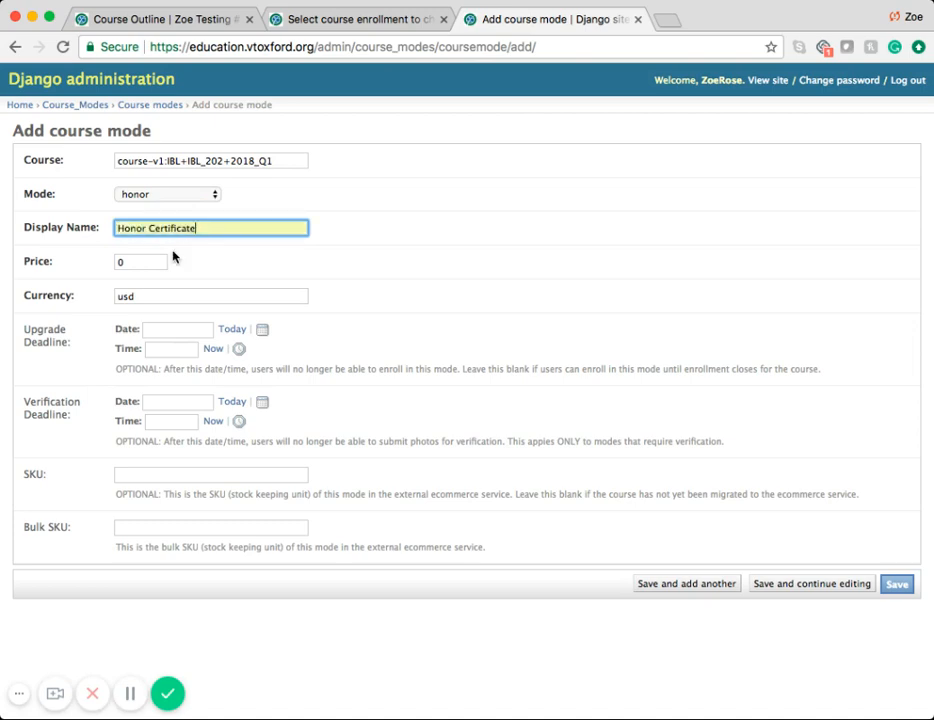
click(897, 585)
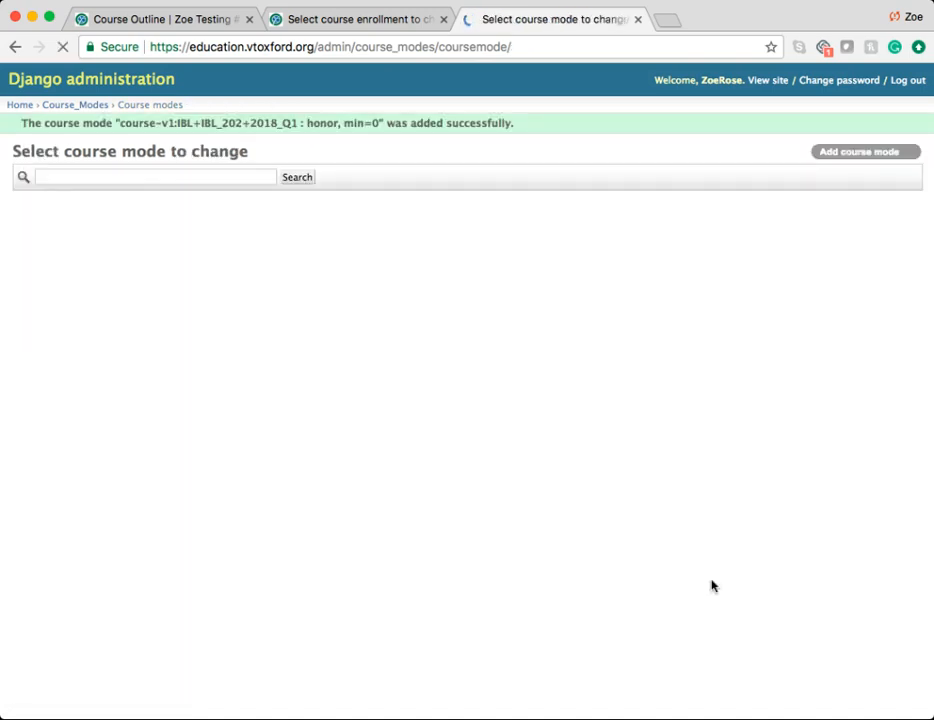
Step: In the Studio course's Advanced Settings, add "von-certificates" to the Advanced Module List
click(133, 698)
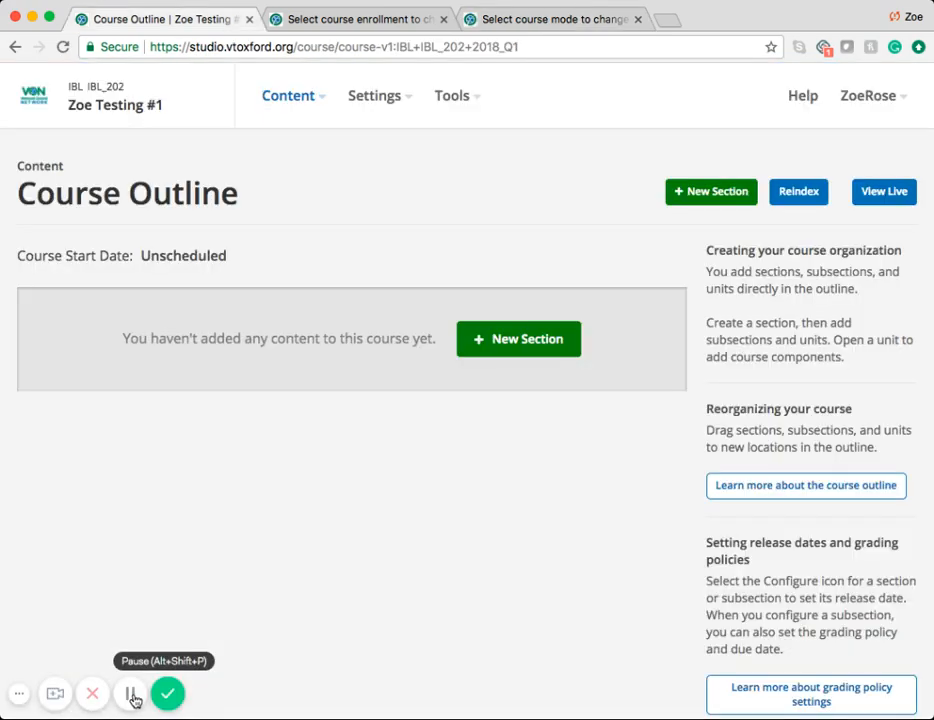
click(402, 99)
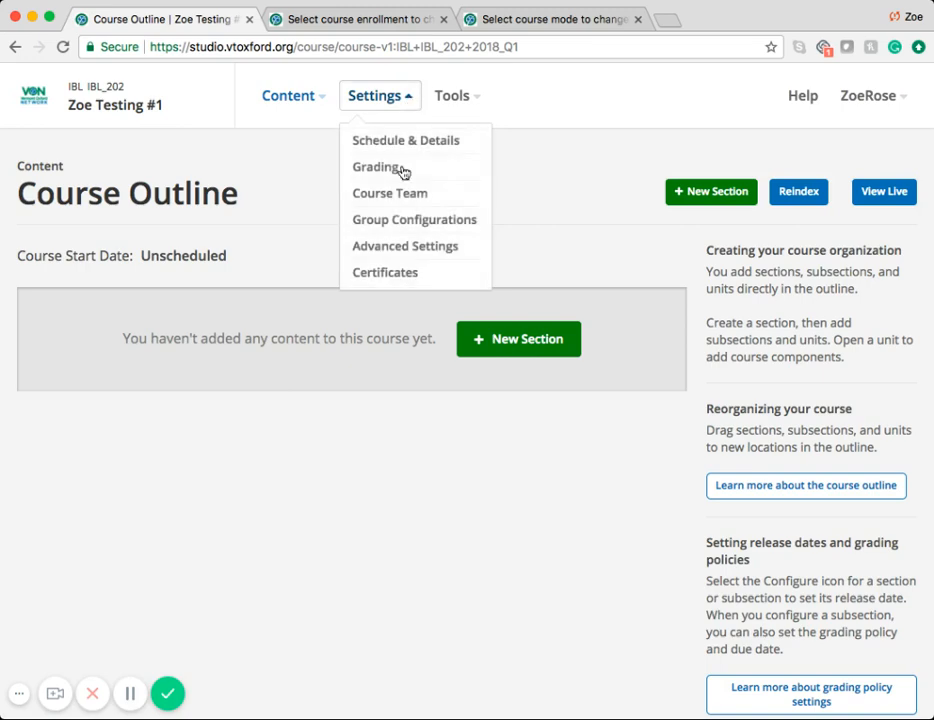
click(397, 253)
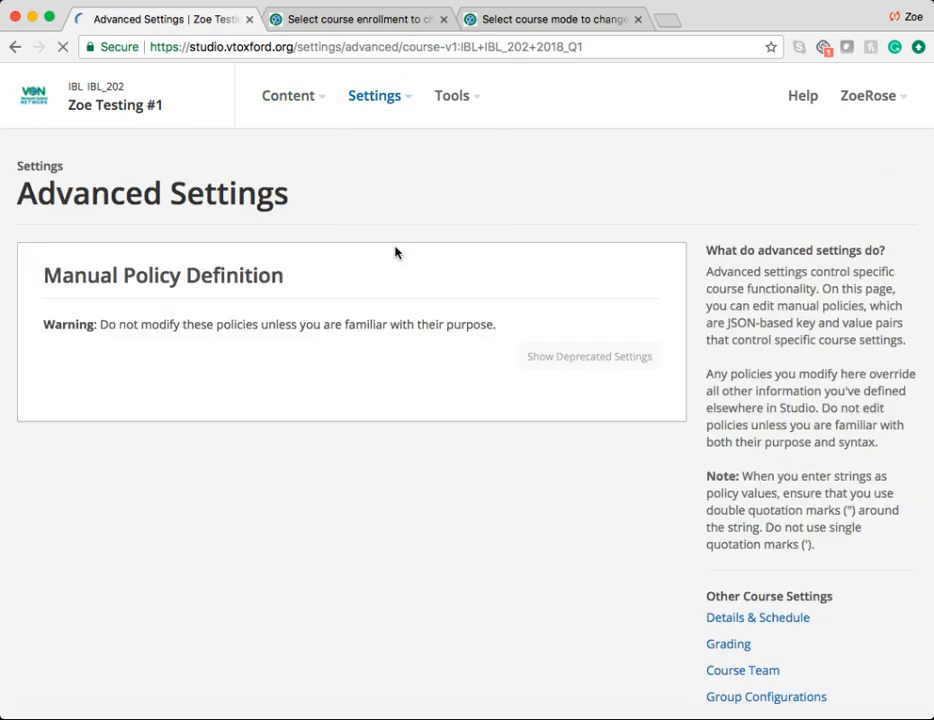
scroll(395, 252, down, 2)
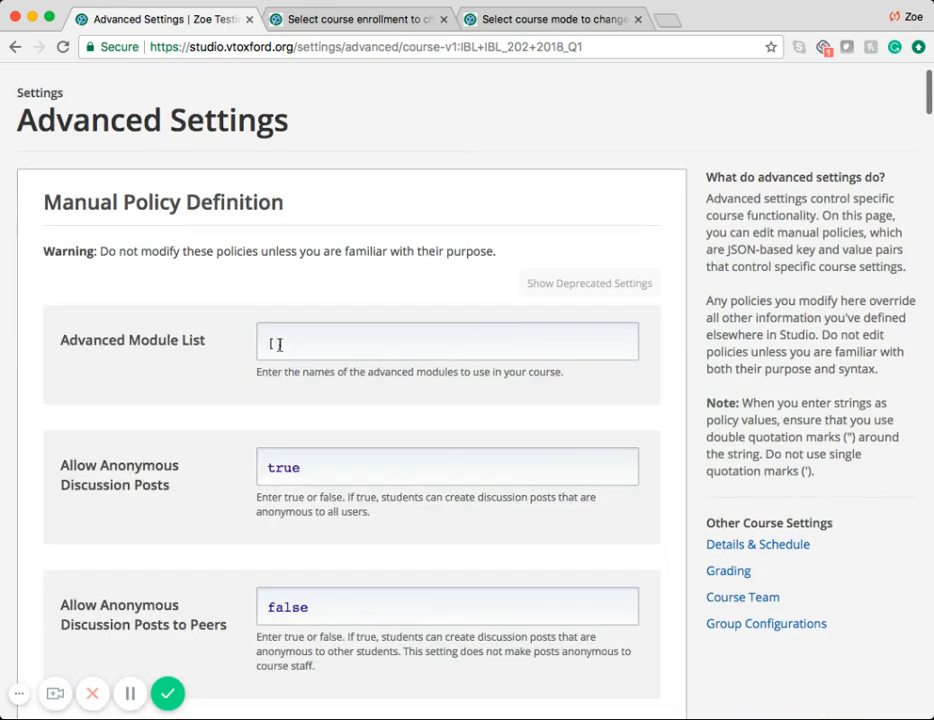
click(282, 346)
key(Return)
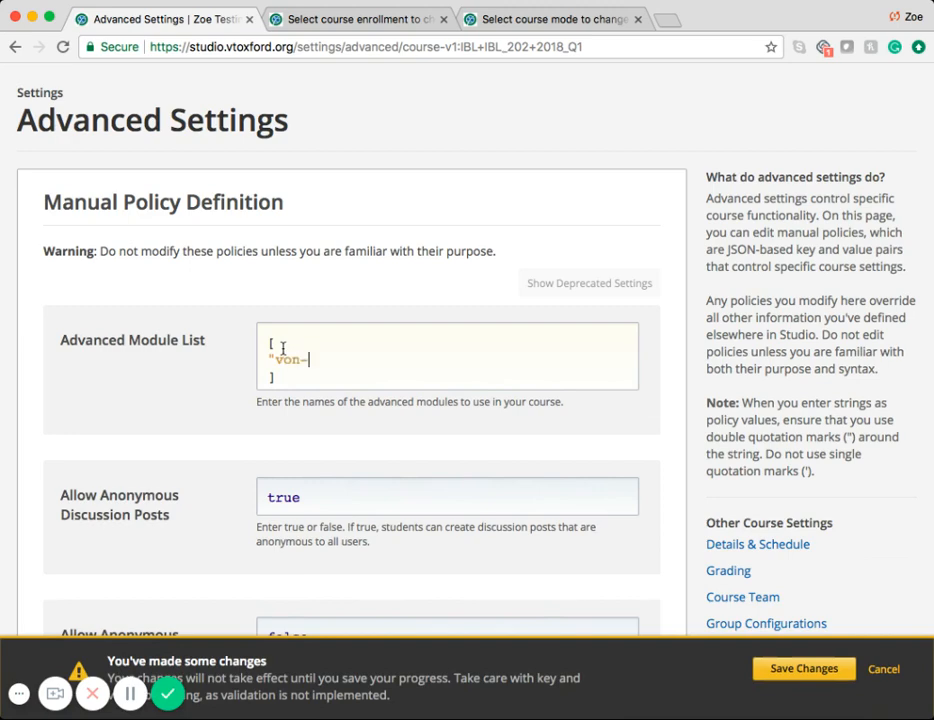
text("von-certificates)
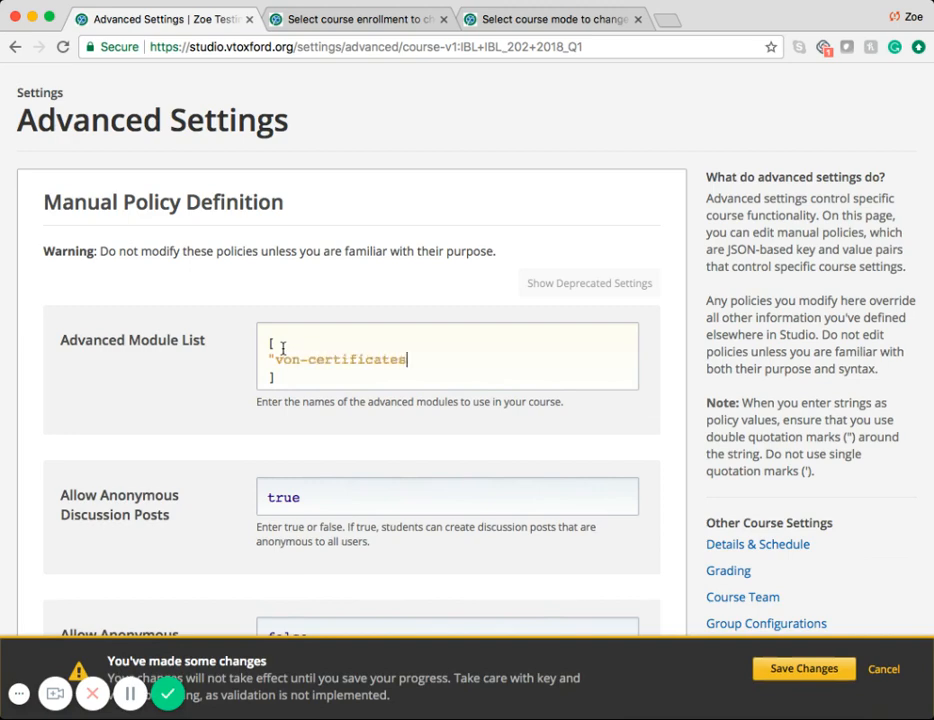
click(55, 428)
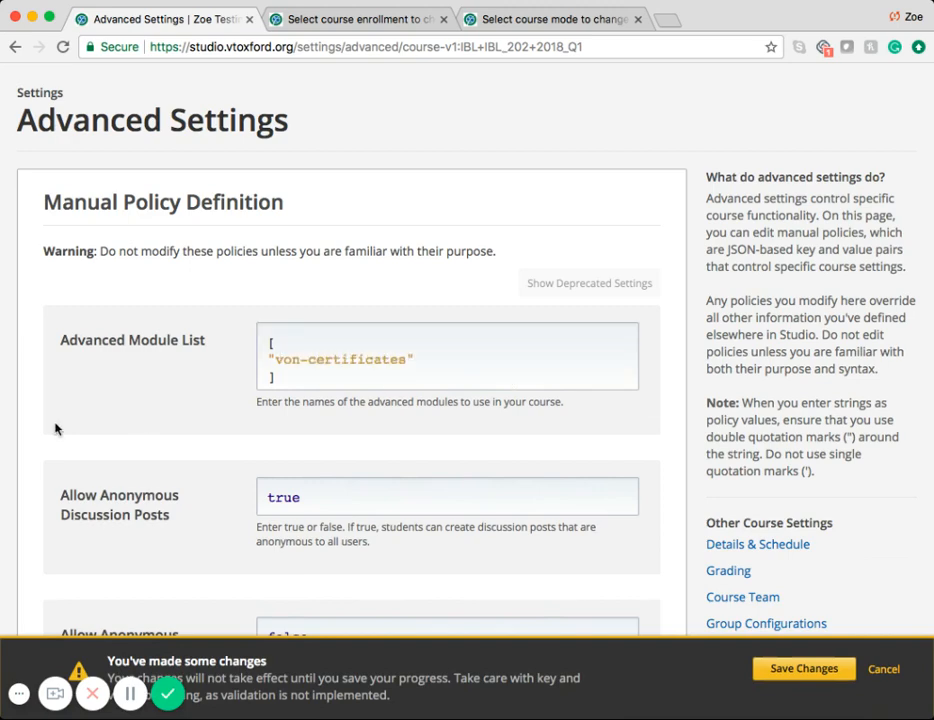
Step: Search the page for "HTML" to check the Certificate Web/HTML View setting, and save the advanced settings changes
key(super+f)
text(HTML)
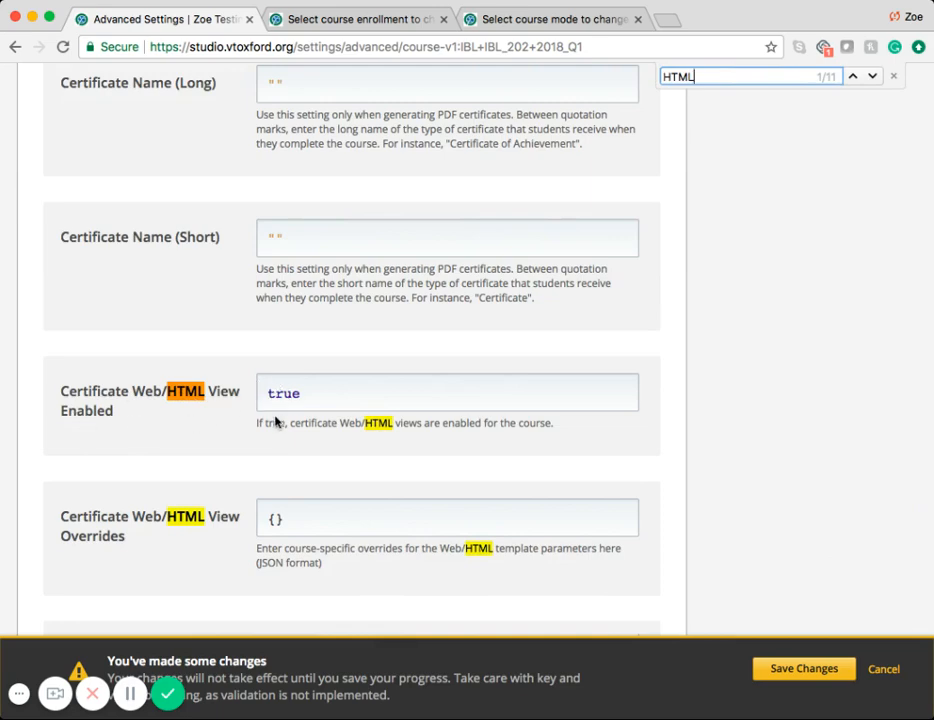
click(803, 669)
Step: In the course's Grading settings, set the Homework assignment type to total number 1, droppable 0 and weight 100
scroll(793, 681, up, 15)
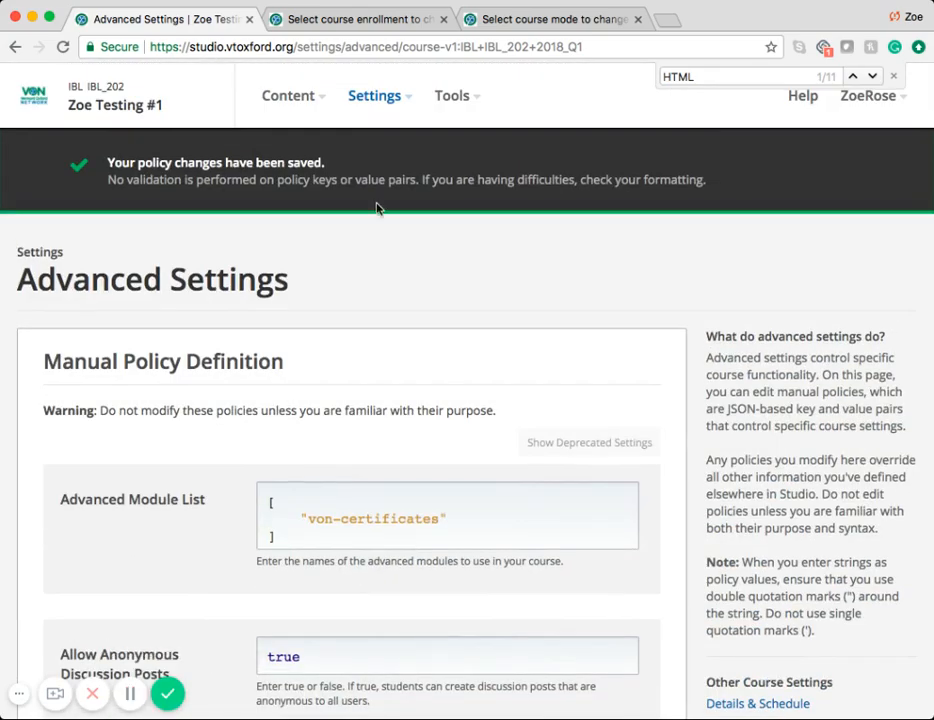
click(410, 100)
click(374, 172)
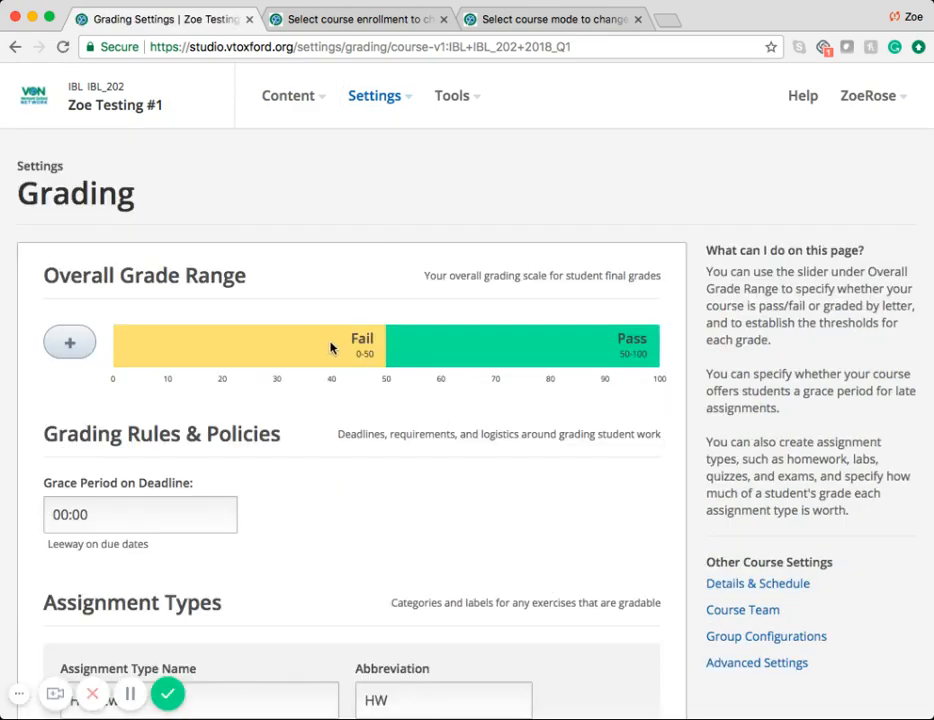
scroll(553, 376, down, 8)
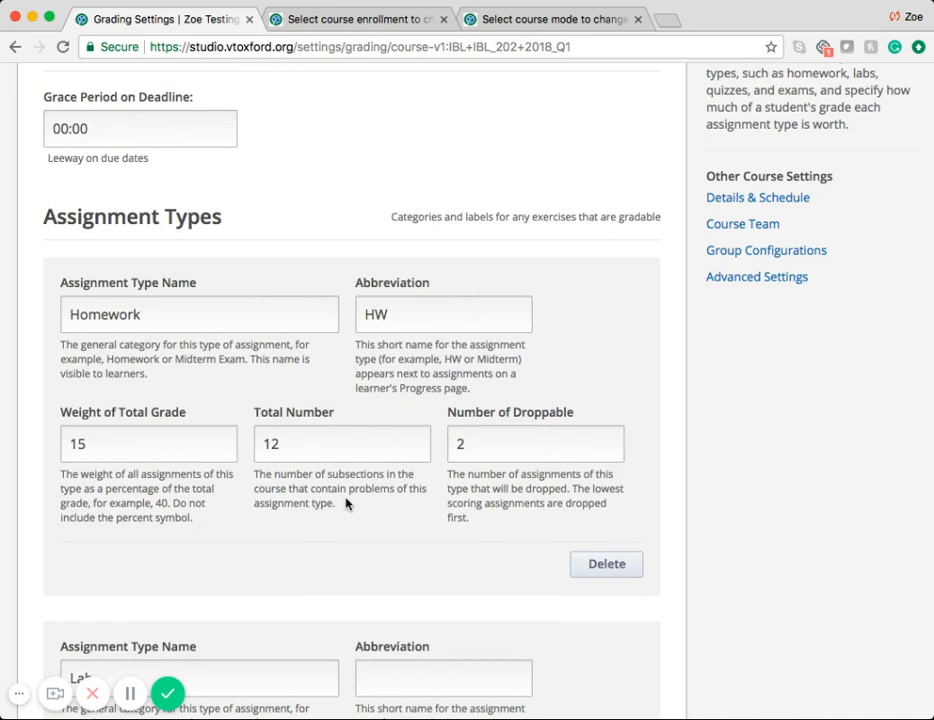
double_click(305, 440)
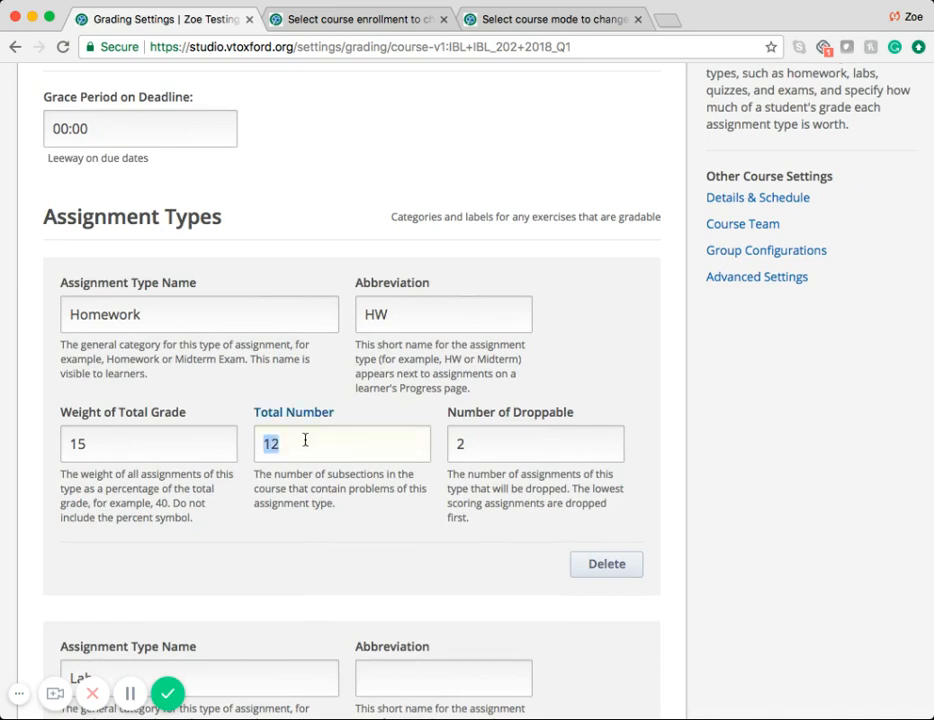
text(1)
double_click(462, 442)
text(0)
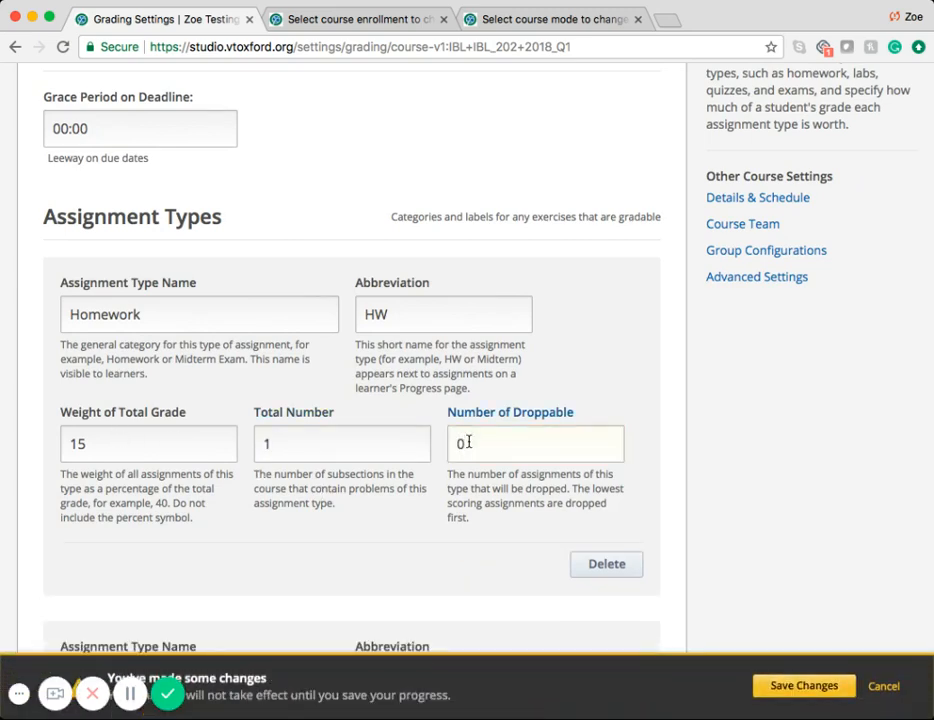
double_click(115, 437)
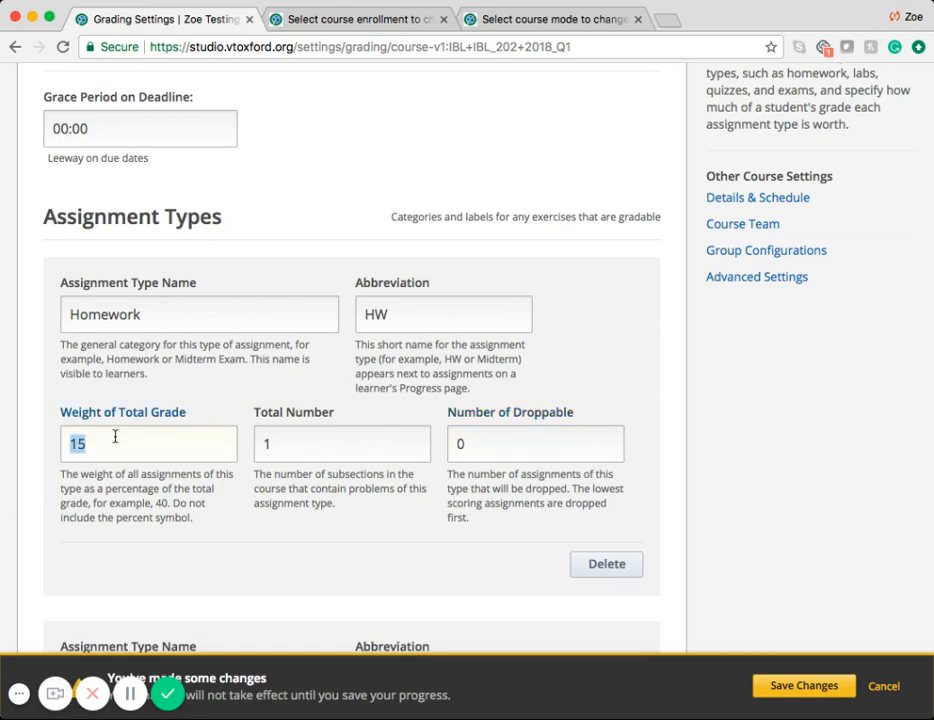
text(100)
Step: Delete the Lab, Midterm Exam and Final Exam assignment types
scroll(726, 458, down, 5)
click(602, 527)
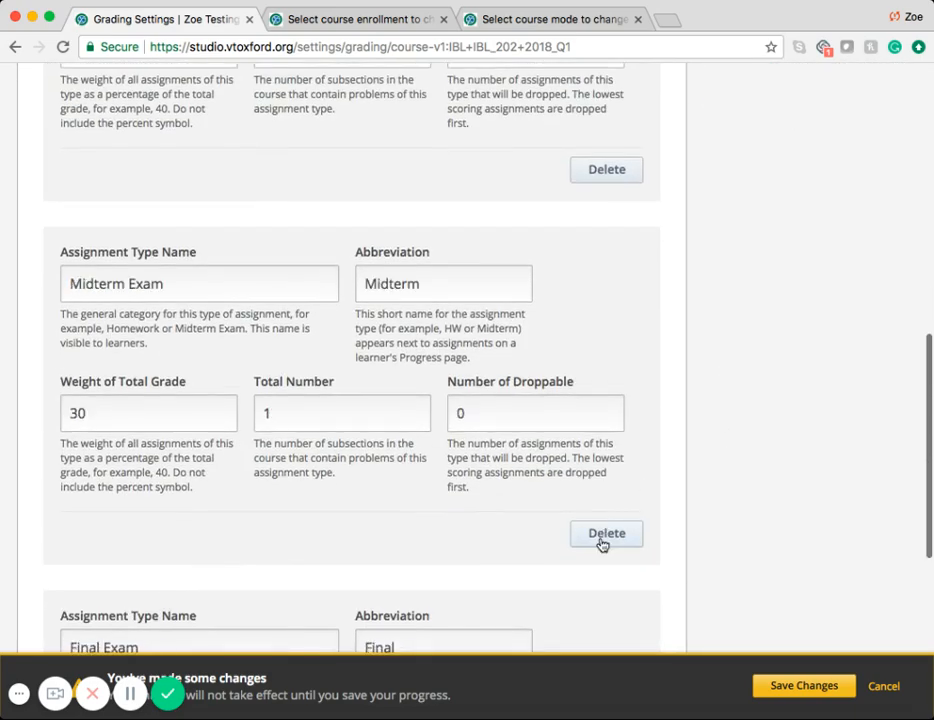
click(600, 541)
click(600, 541)
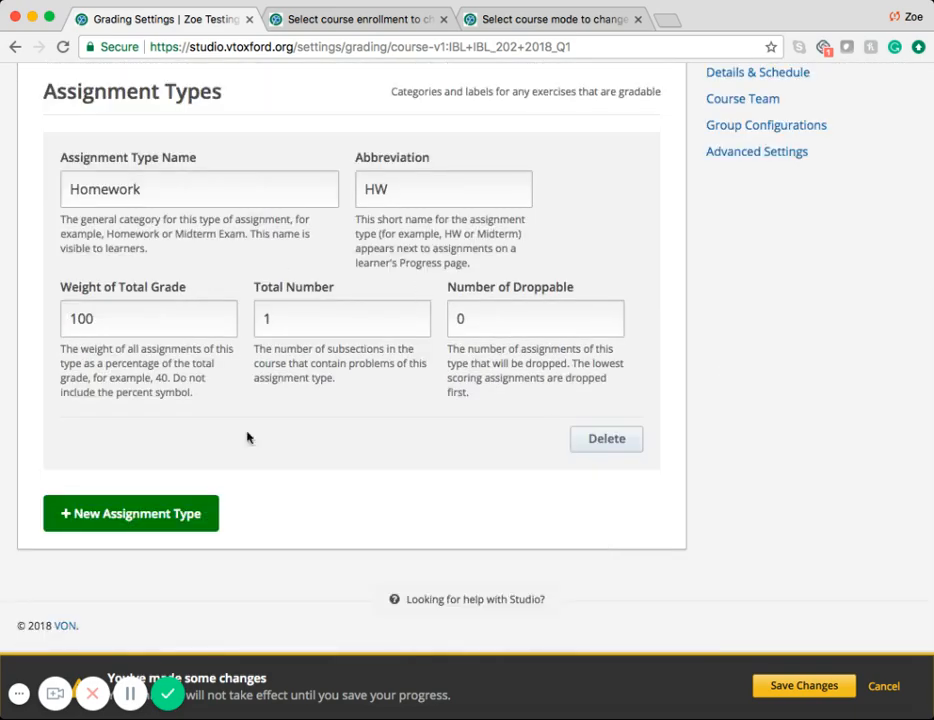
Step: Save the changes made to the course's grading settings
click(805, 688)
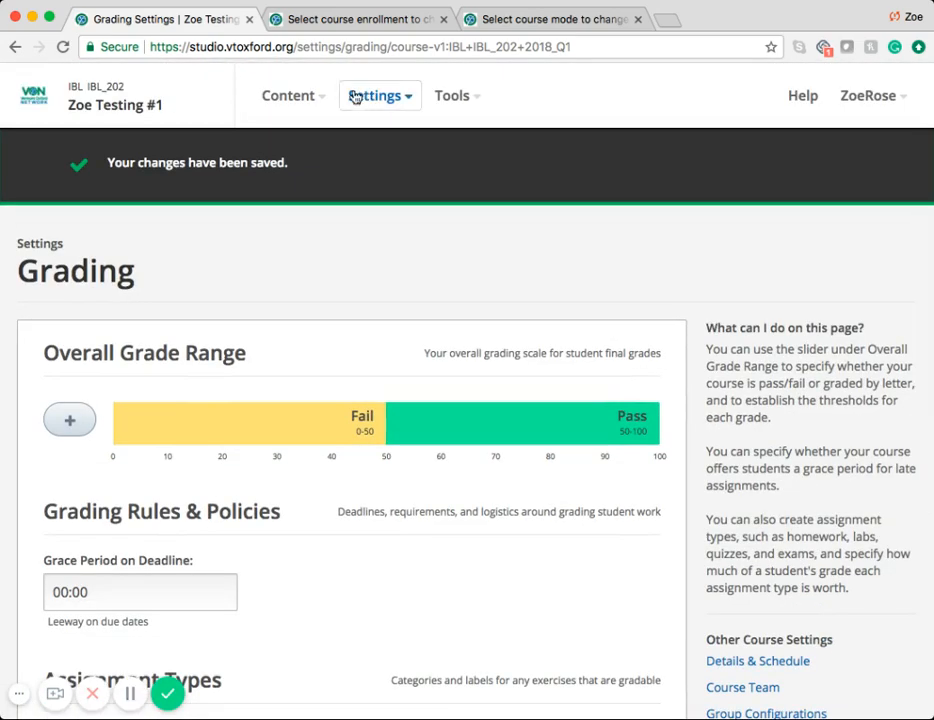
Step: Add a section named "Testing" to the course outline
click(318, 97)
click(304, 140)
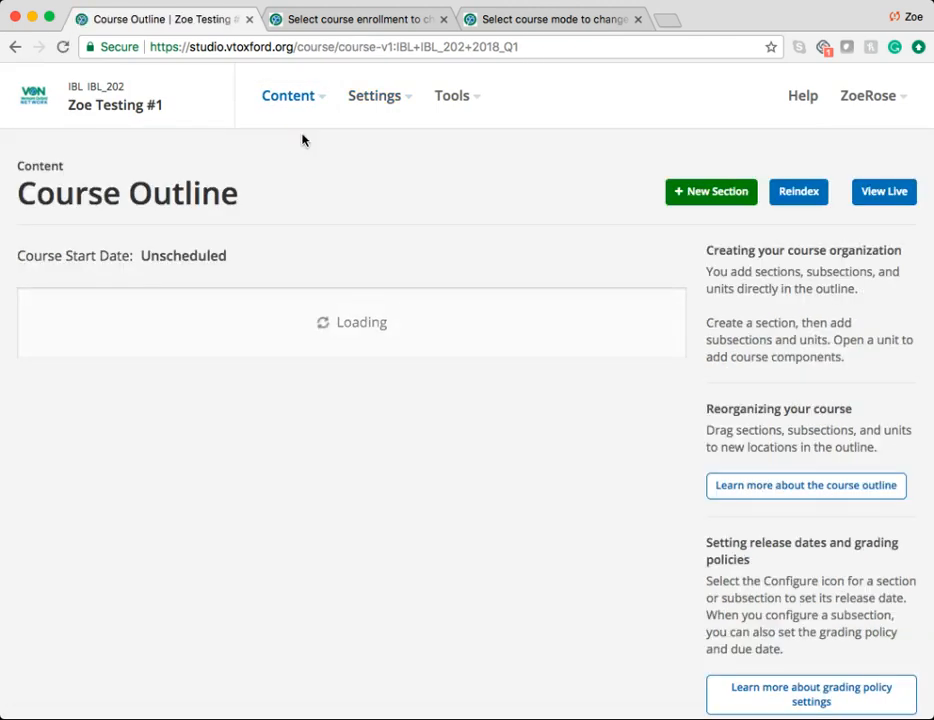
click(530, 339)
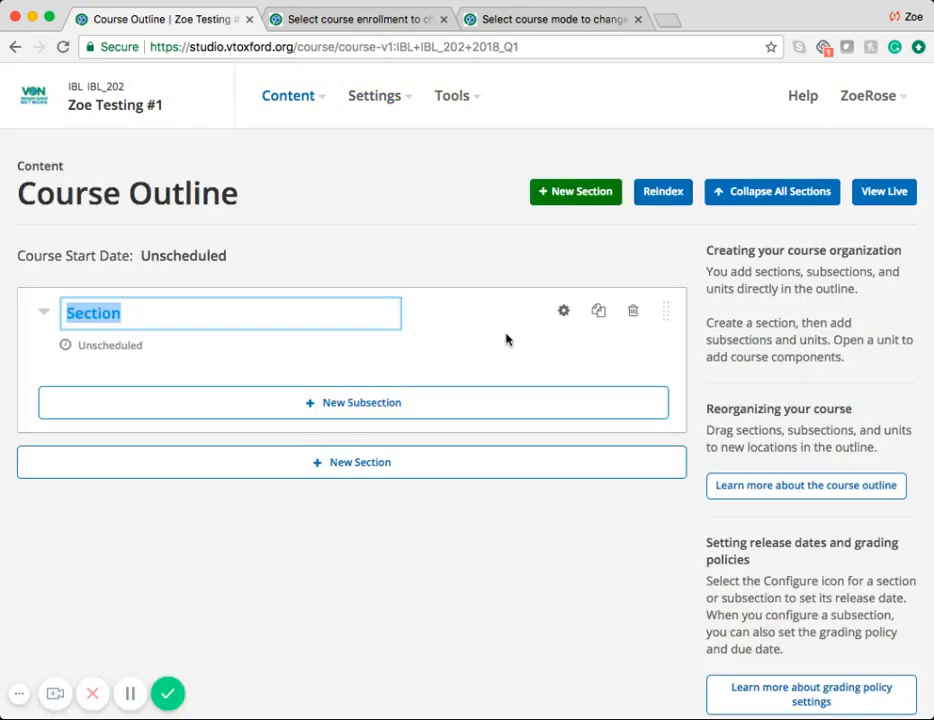
text(T)
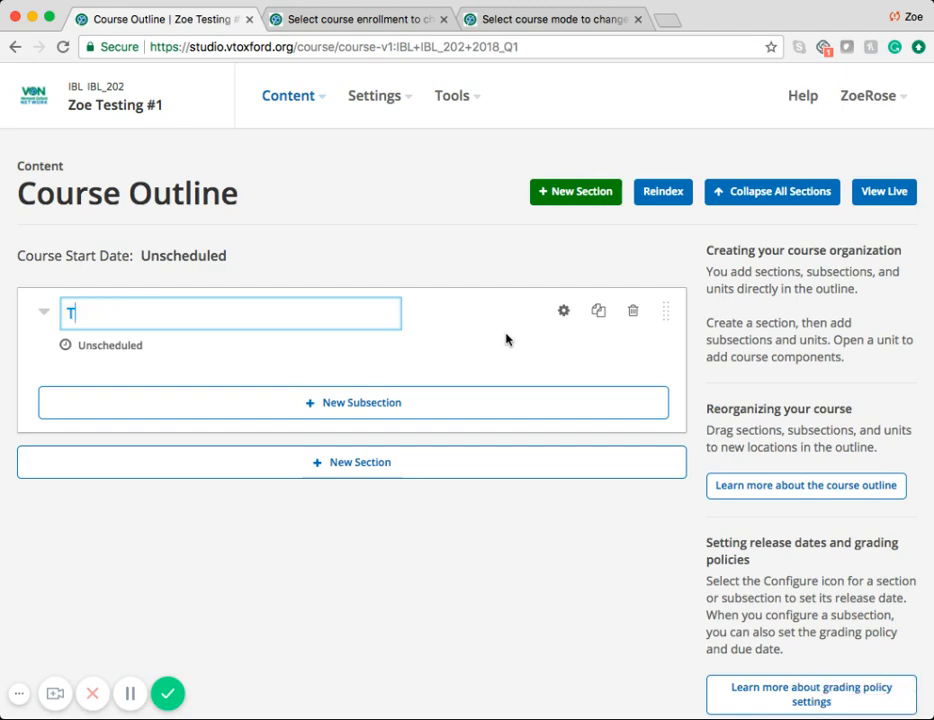
text(esting)
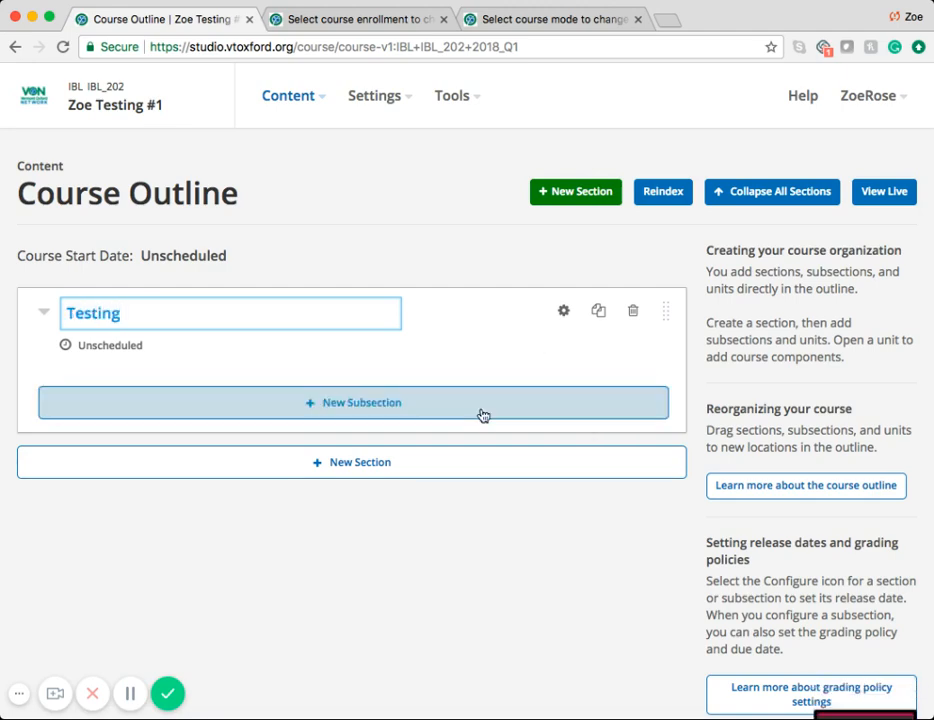
key(Return)
Step: Add a subsection named "Testing" to the new section, with a unit in it named "Question"
click(411, 407)
text(Testing)
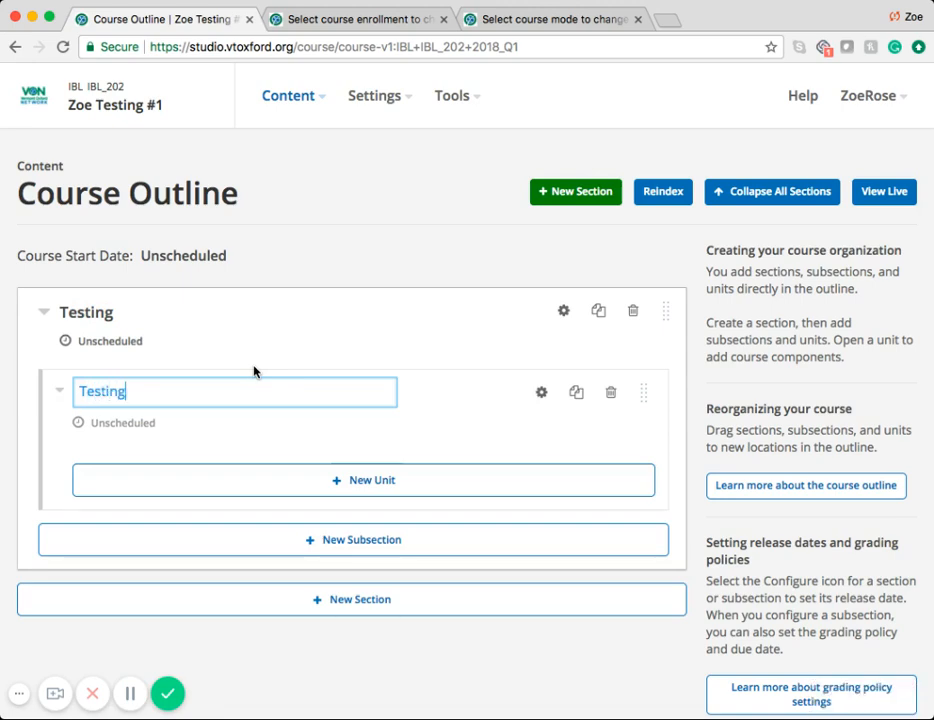
key(Return)
click(365, 476)
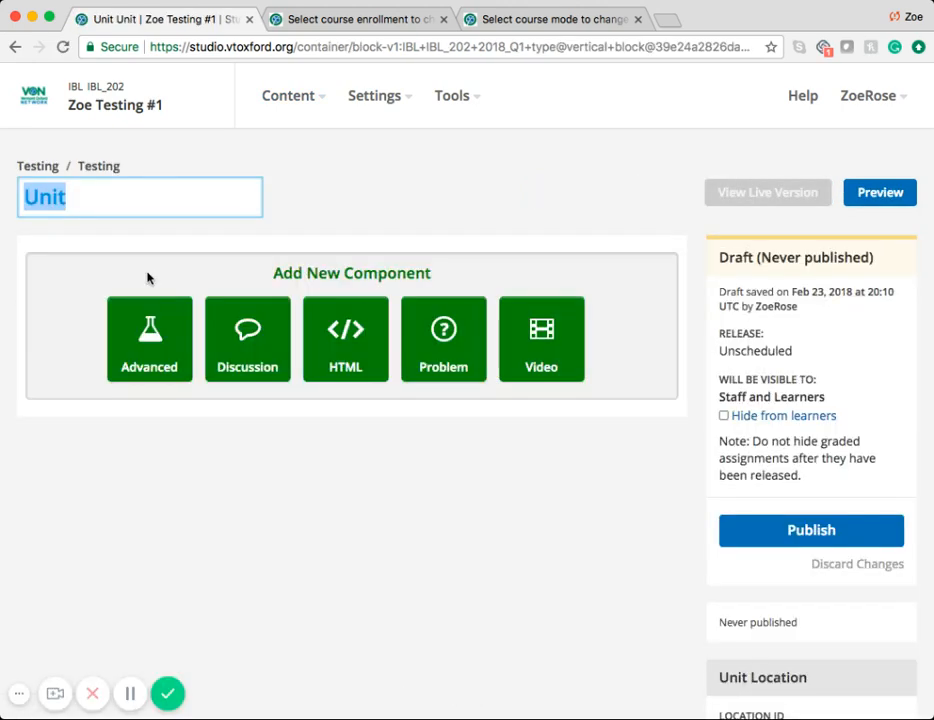
text(Question)
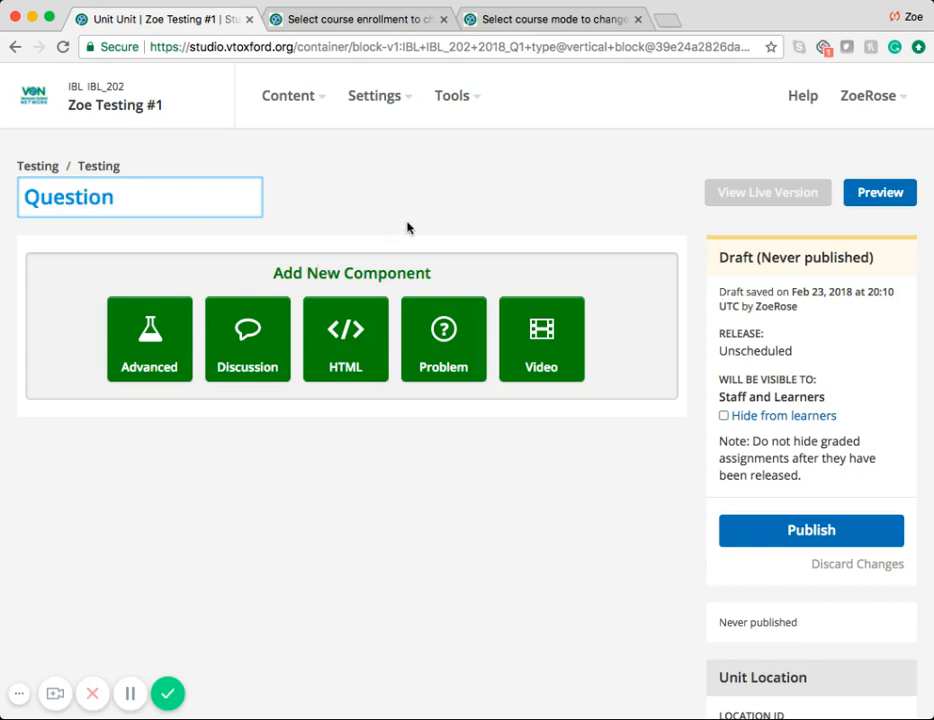
key(Return)
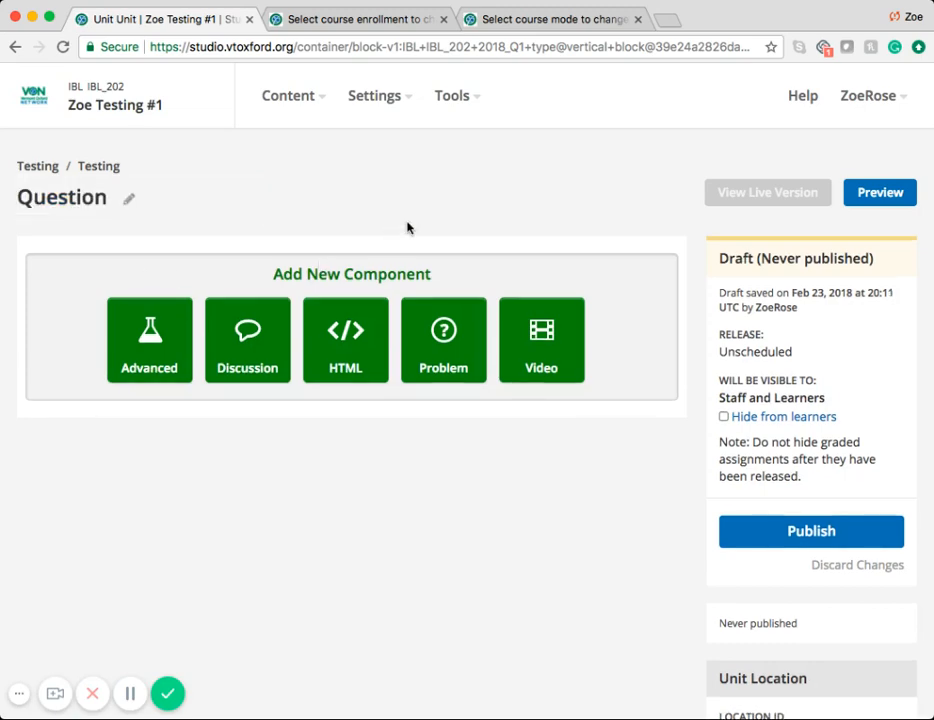
Step: Add a Checkboxes problem to the Question unit and delete the introductory template paragraph from its text
click(442, 330)
click(322, 360)
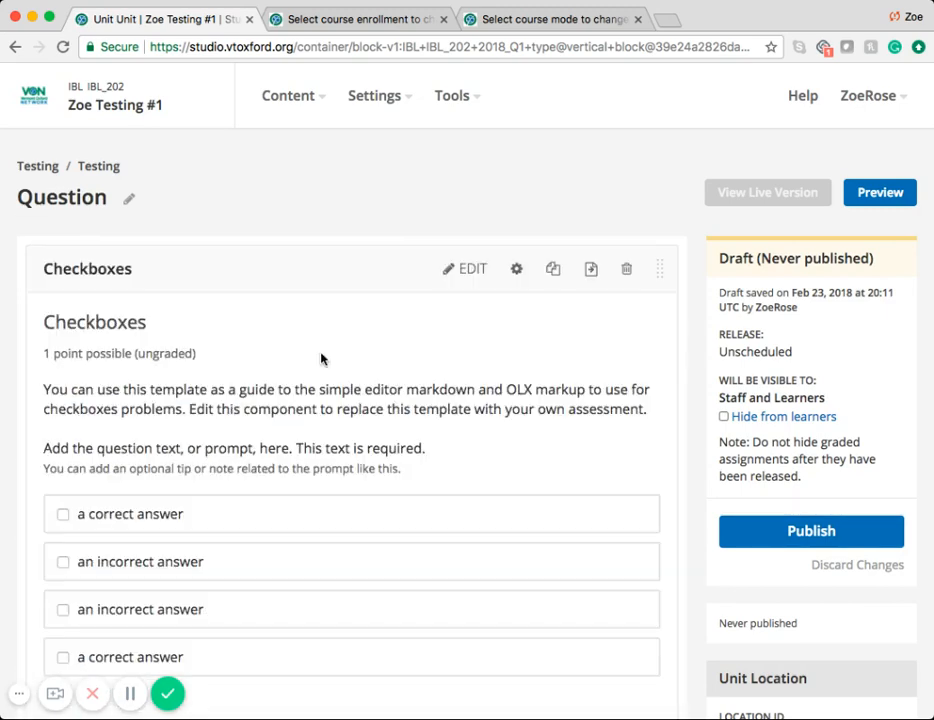
click(471, 275)
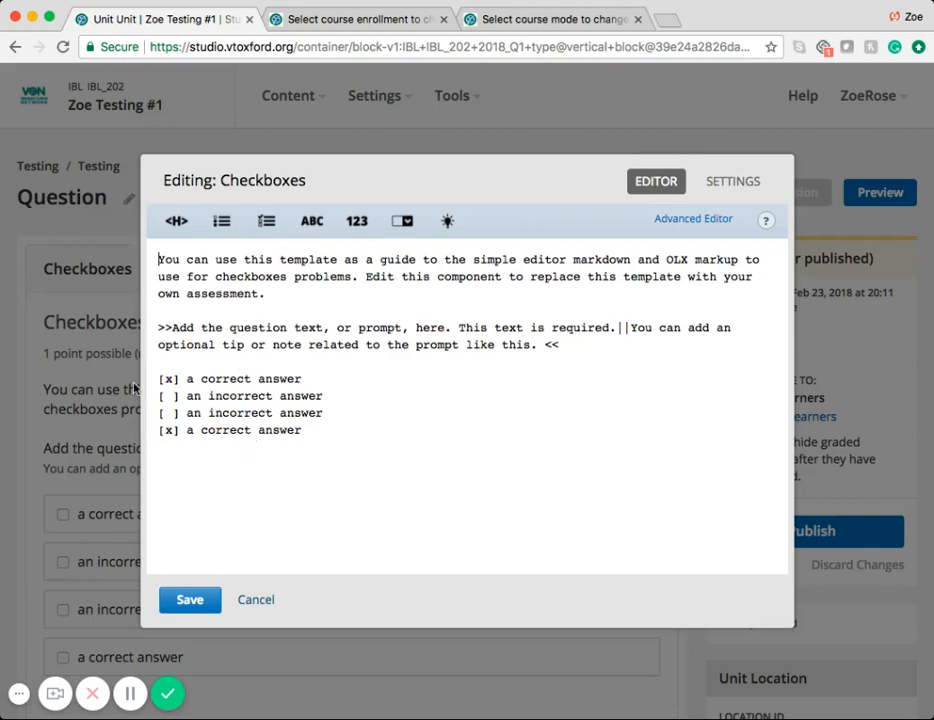
click(267, 309)
key(shift+Up)
key(shift+Up)
key(shift+Up)
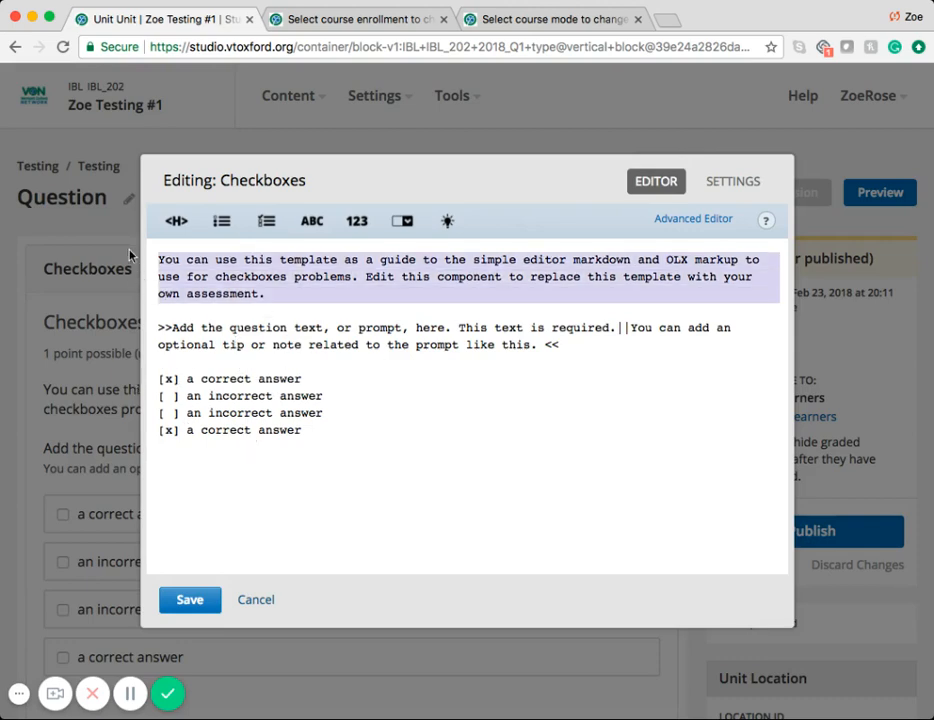
key(BackSpace)
key(BackSpace)
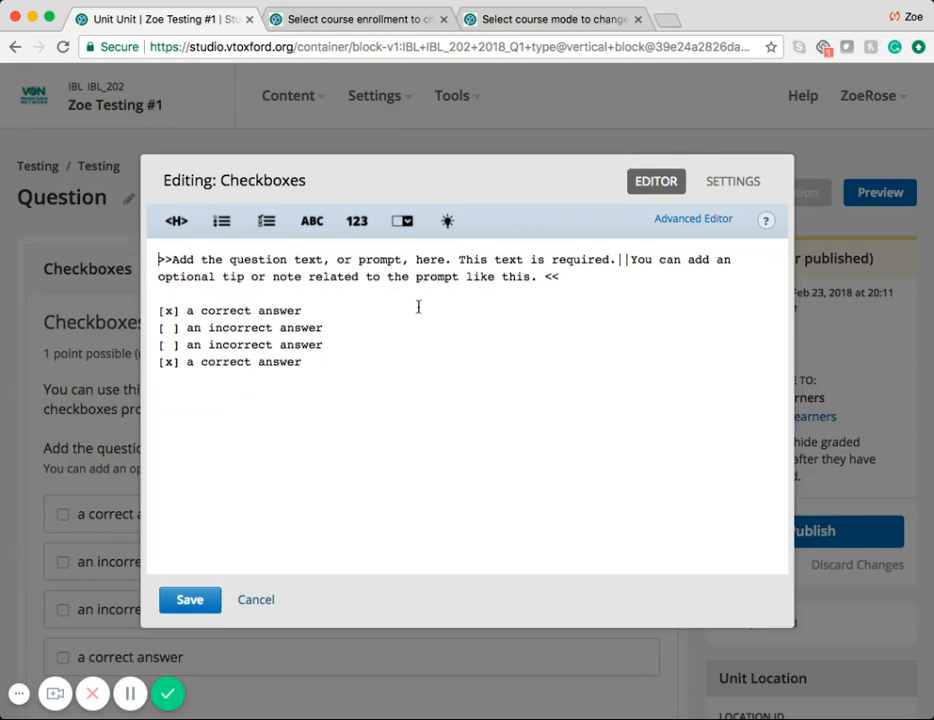
Step: Replace the problem's question prompt with "Is this great?", save the problem and publish the unit
drag(537, 277, 171, 260)
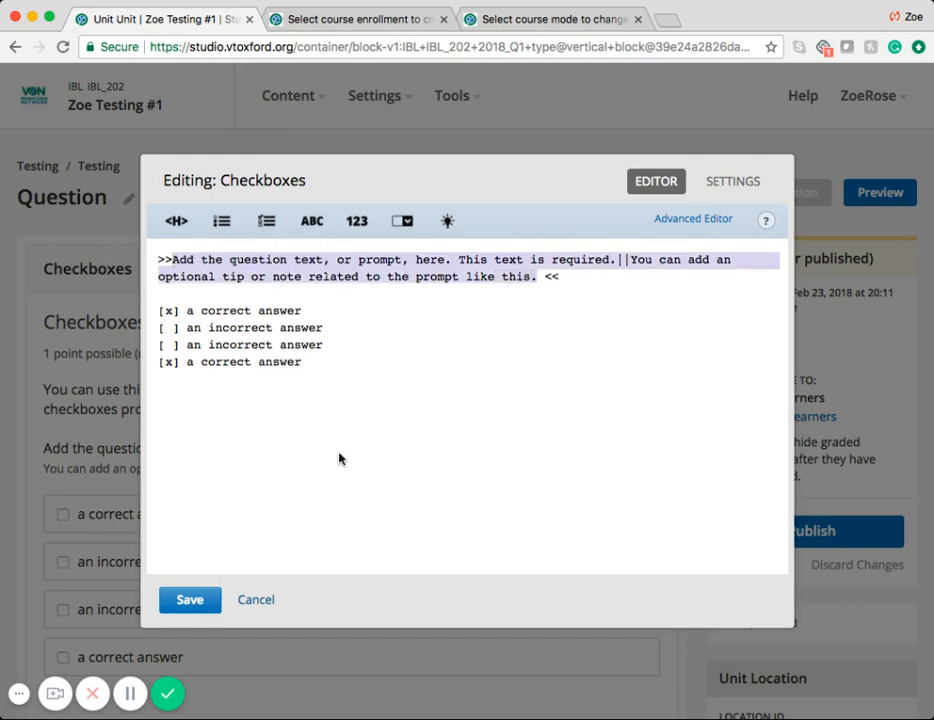
text(Is this grea)
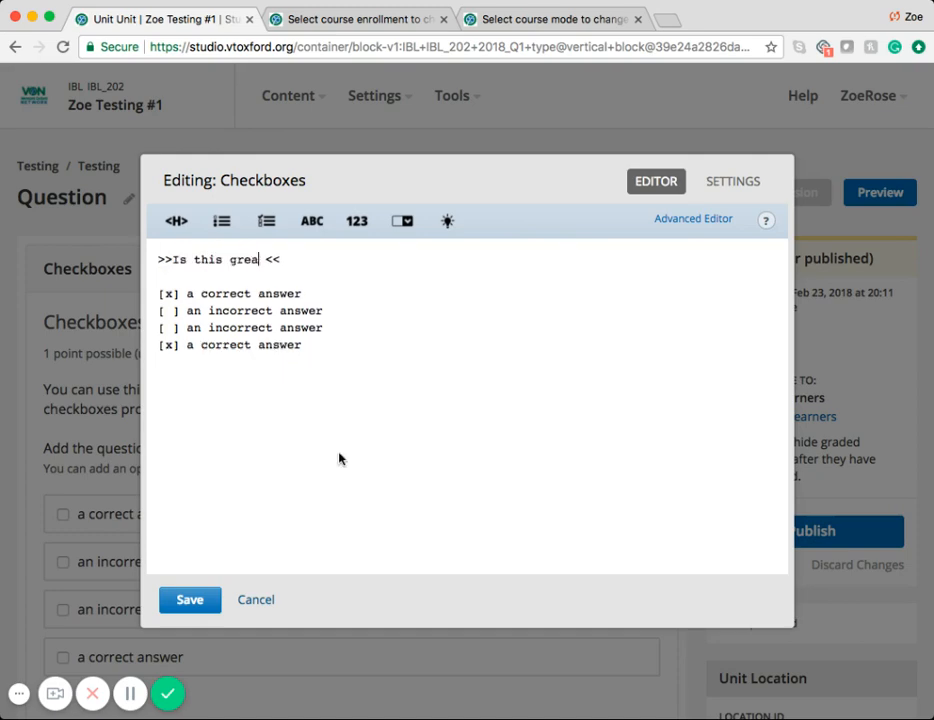
text(t?)
click(193, 604)
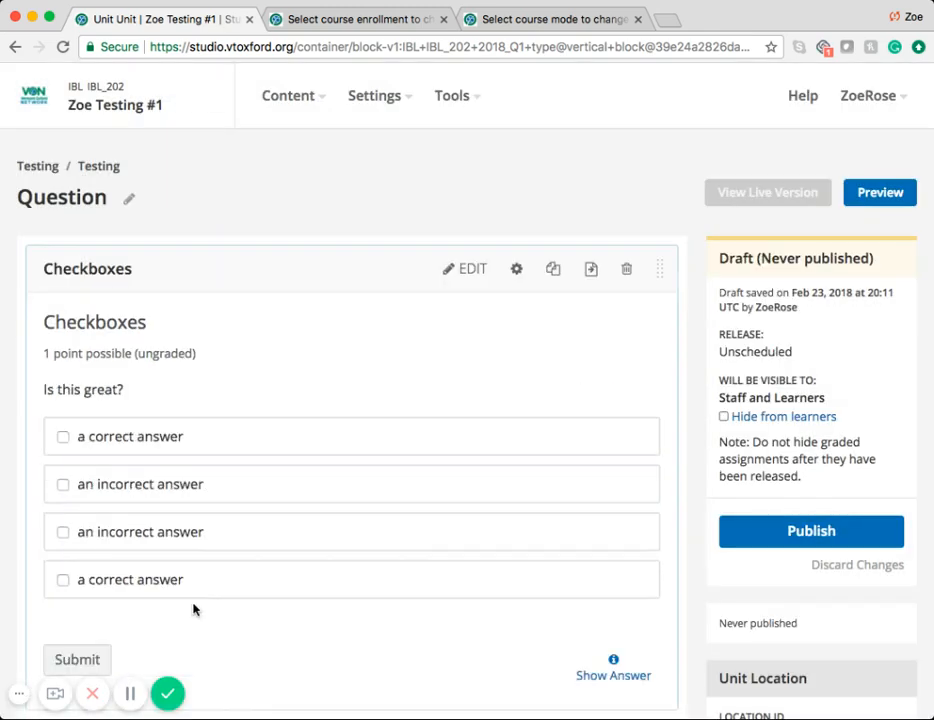
click(836, 541)
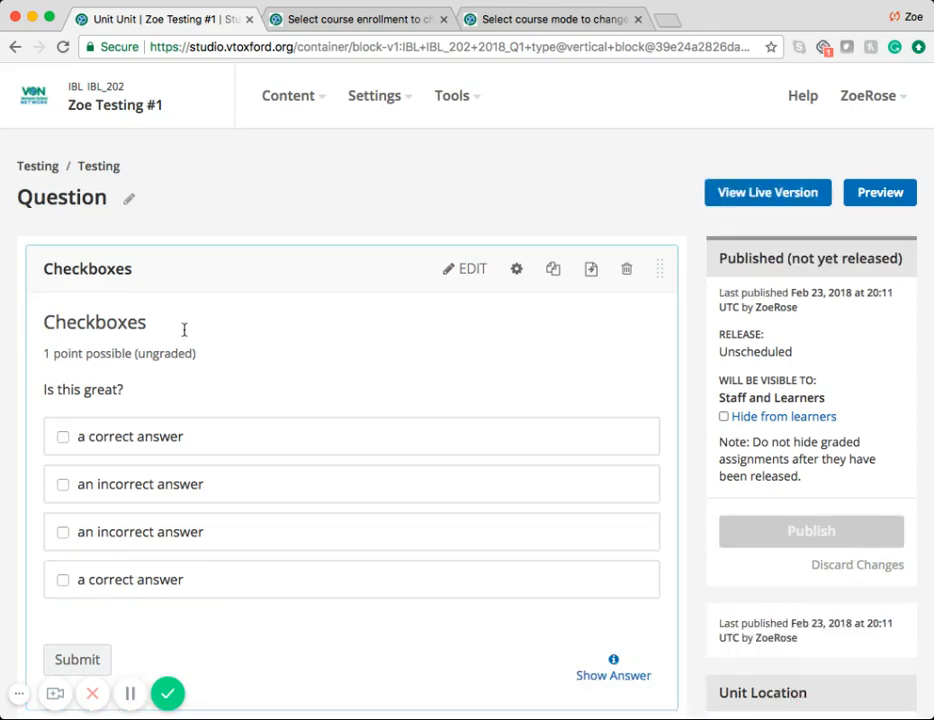
Step: In the course outline, set the Testing subsection's grading to Homework and save its settings
click(40, 170)
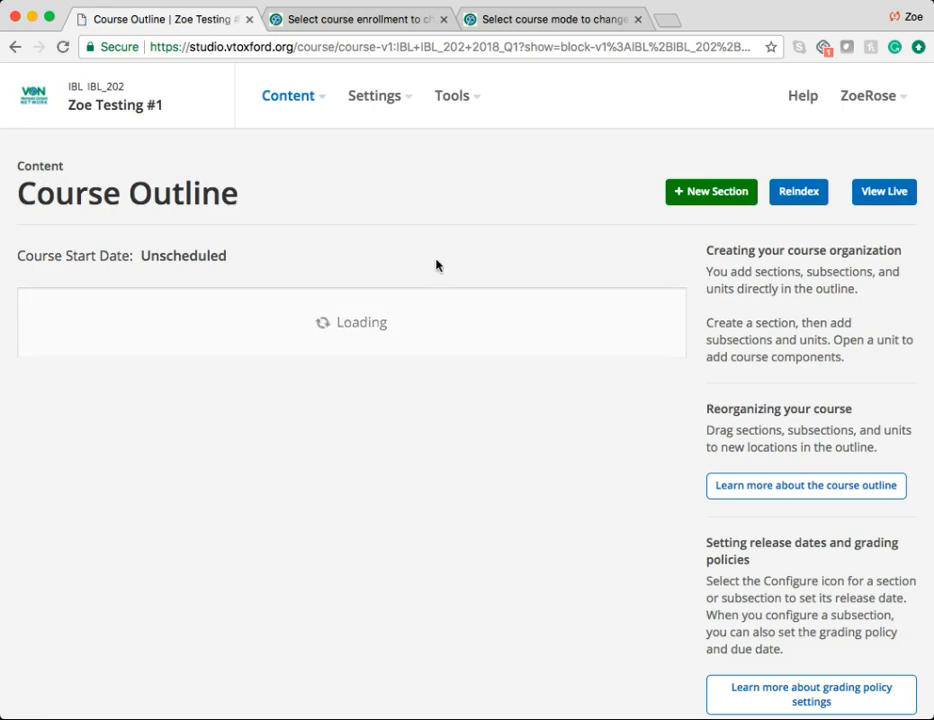
scroll(436, 265, down, 2)
scroll(436, 265, up, 1)
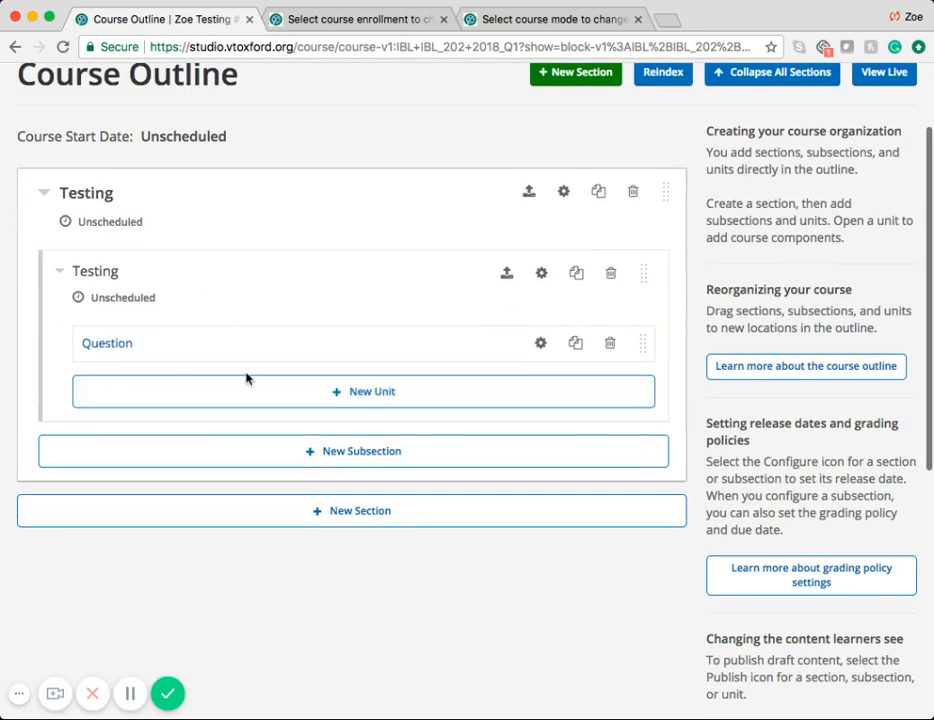
click(542, 273)
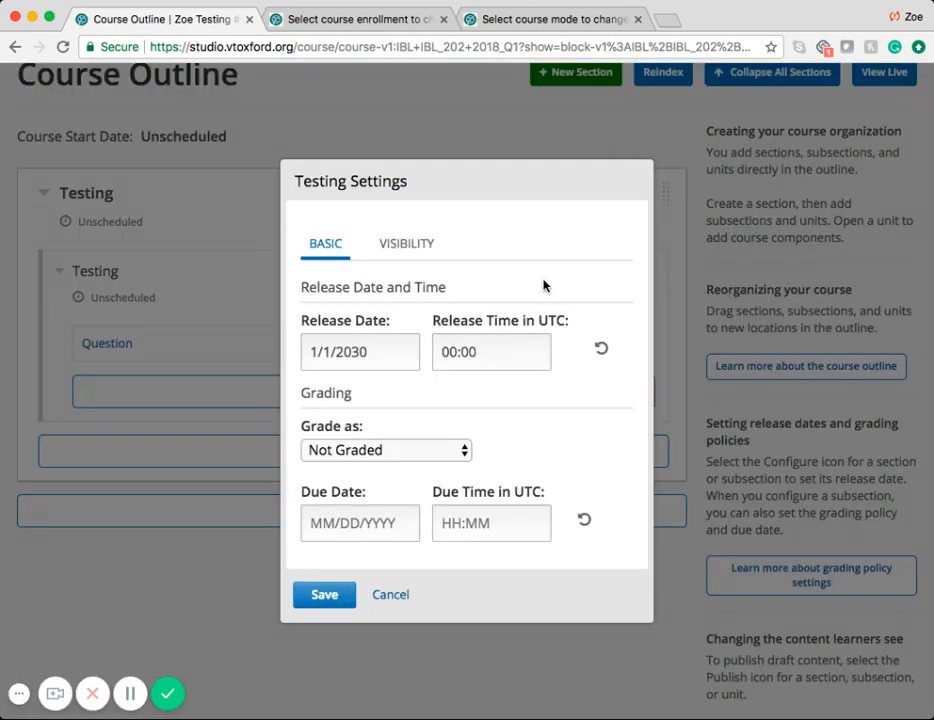
click(344, 450)
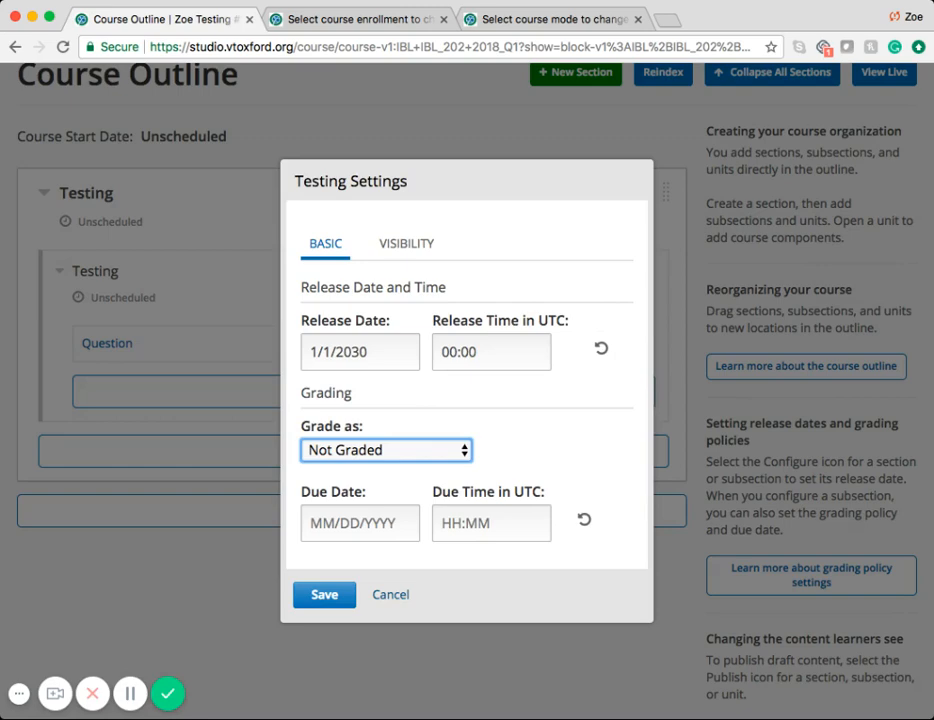
click(363, 478)
click(328, 596)
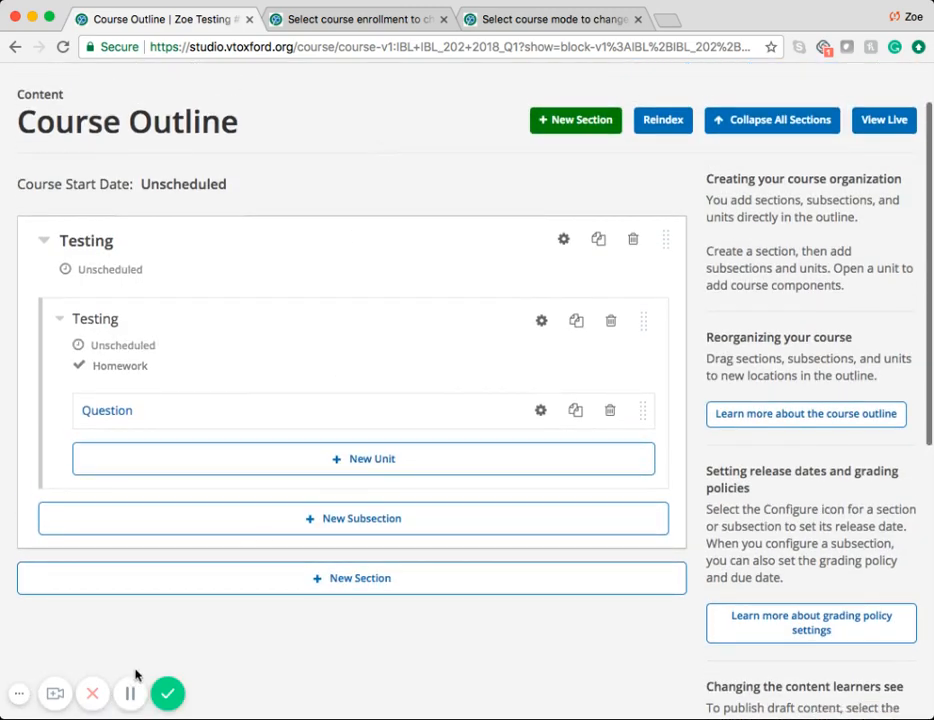
Step: In the course's Schedule & Details settings, set the course start date to 12/06/2017 and save the changes
scroll(419, 395, up, 2)
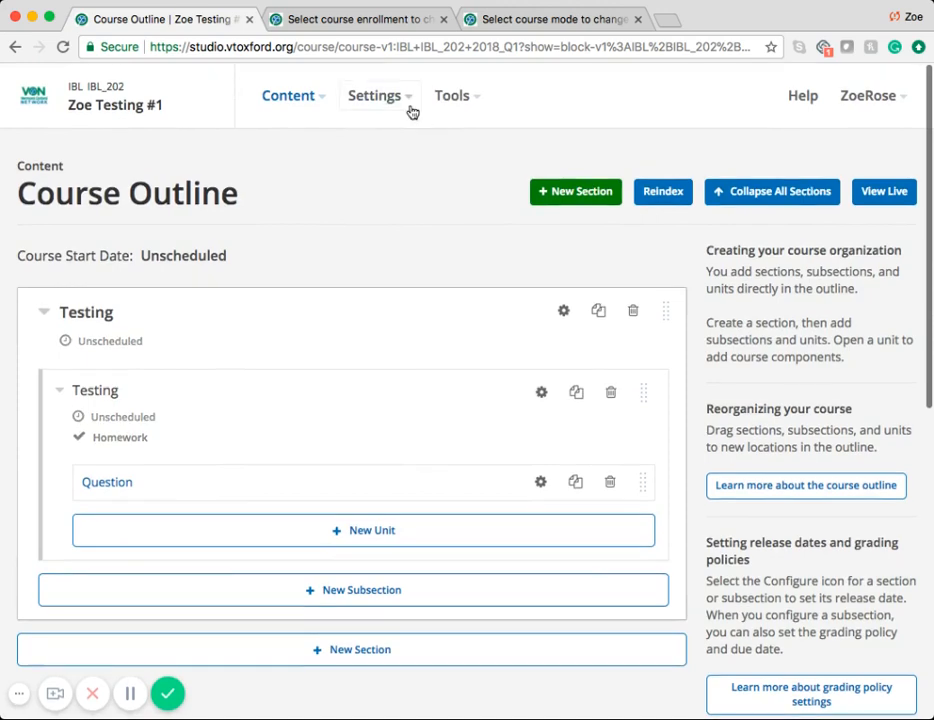
click(409, 105)
click(407, 140)
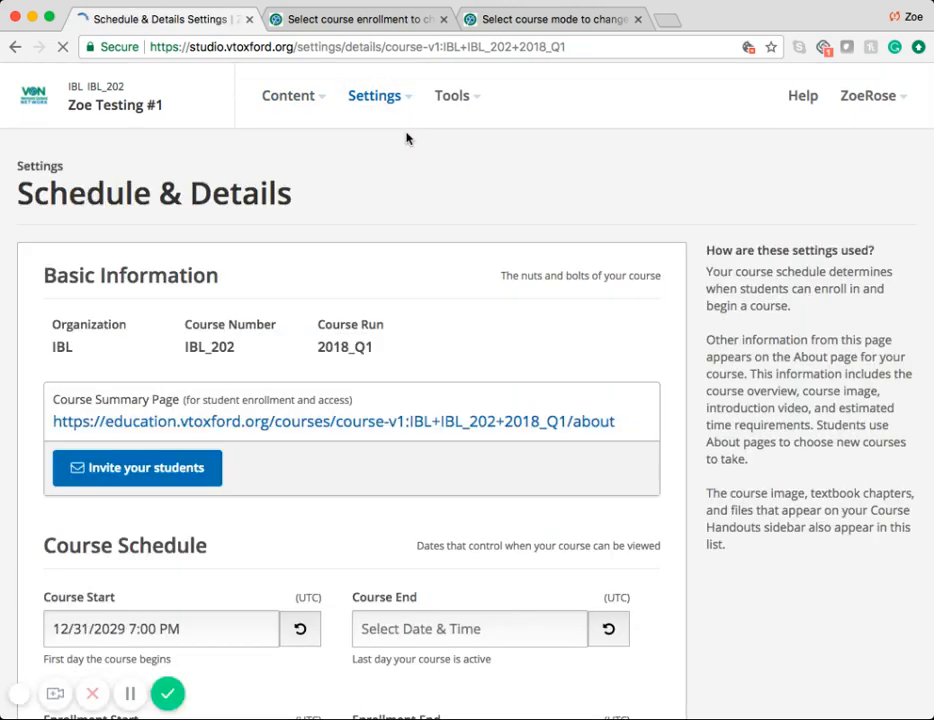
scroll(389, 320, down, 2)
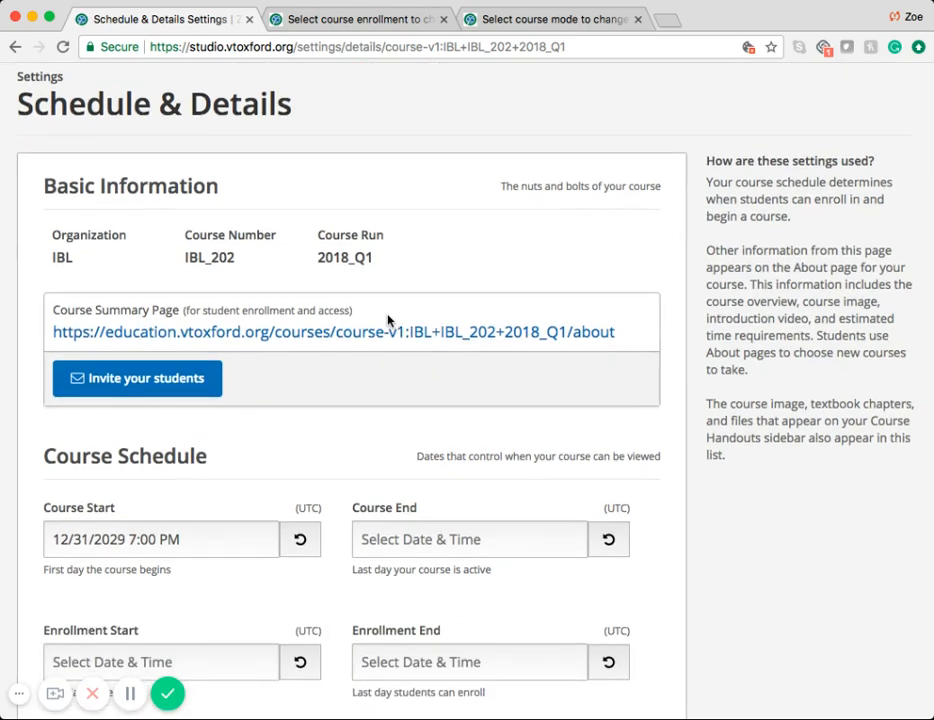
scroll(319, 474, down, 1)
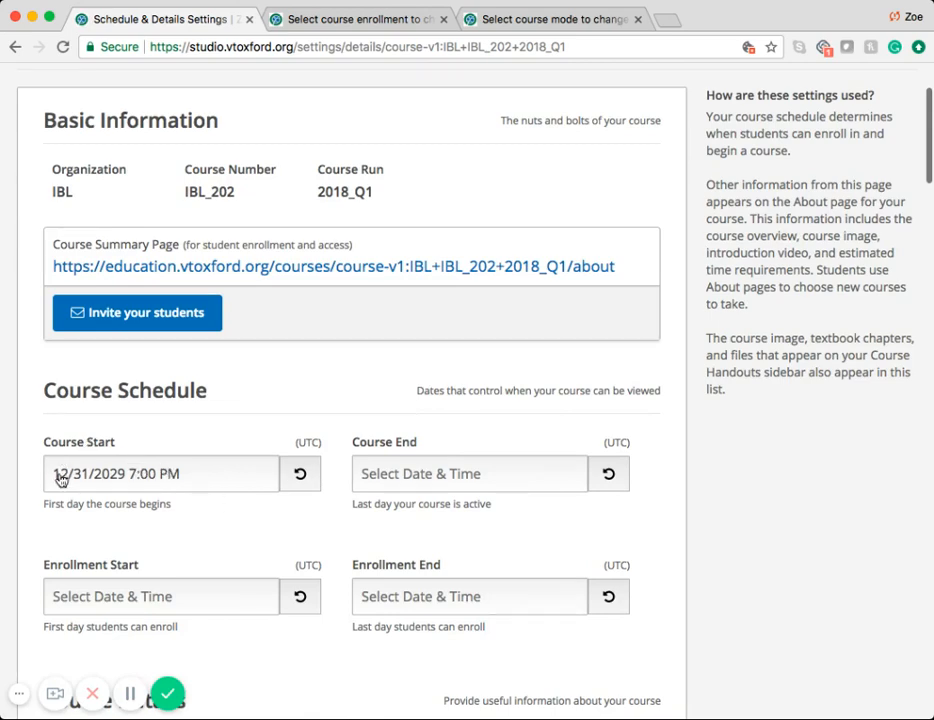
click(225, 485)
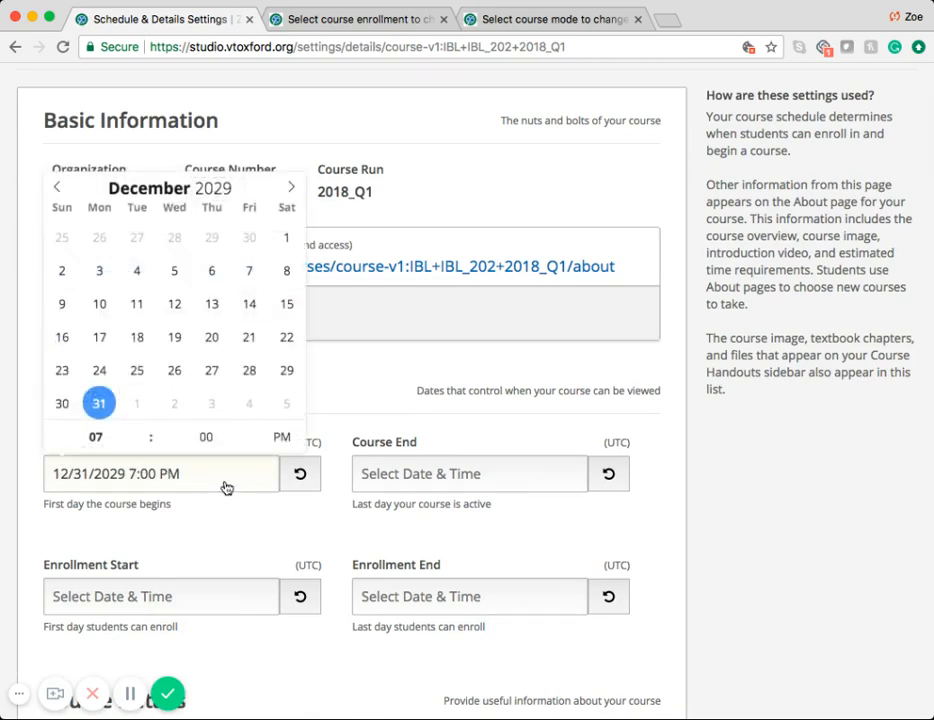
double_click(224, 190)
text(2017)
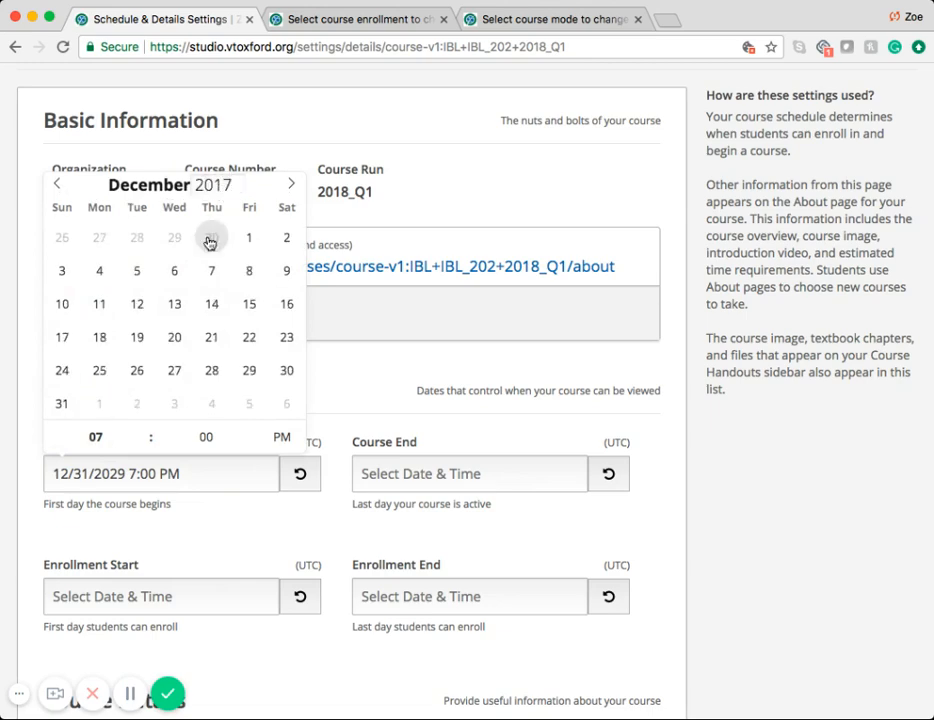
click(172, 274)
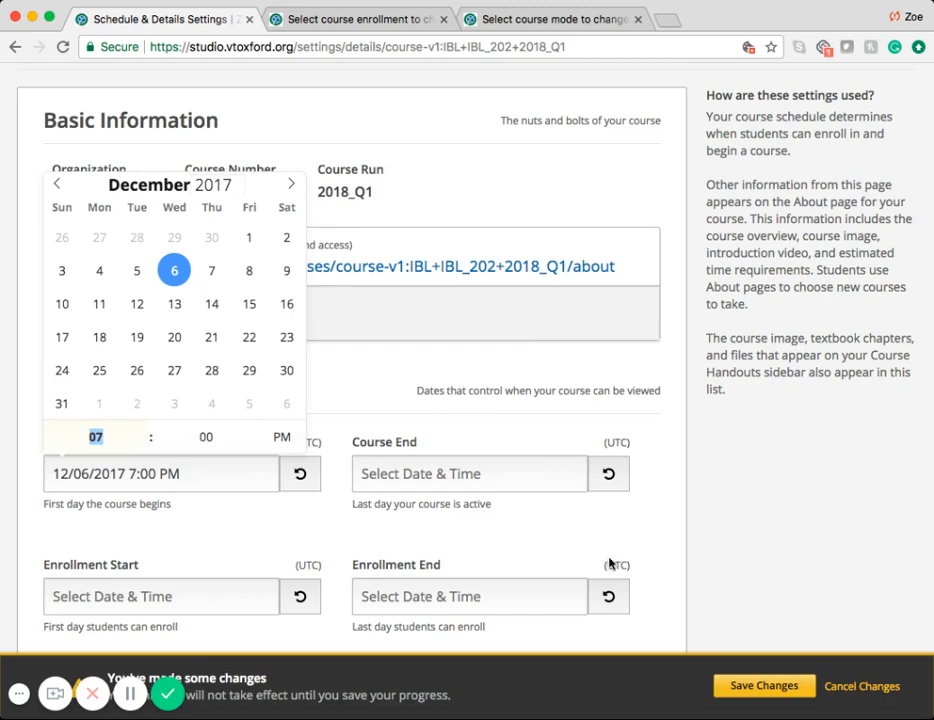
click(752, 686)
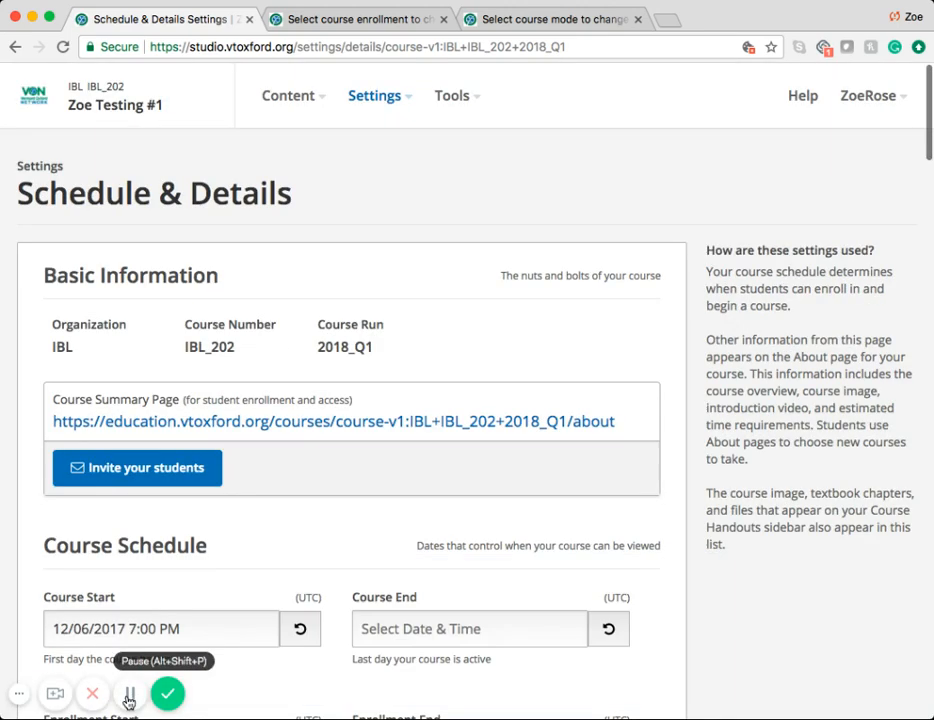
Step: In the course outline, add a second unit named "Cert." to the Testing subsection
click(316, 105)
click(298, 141)
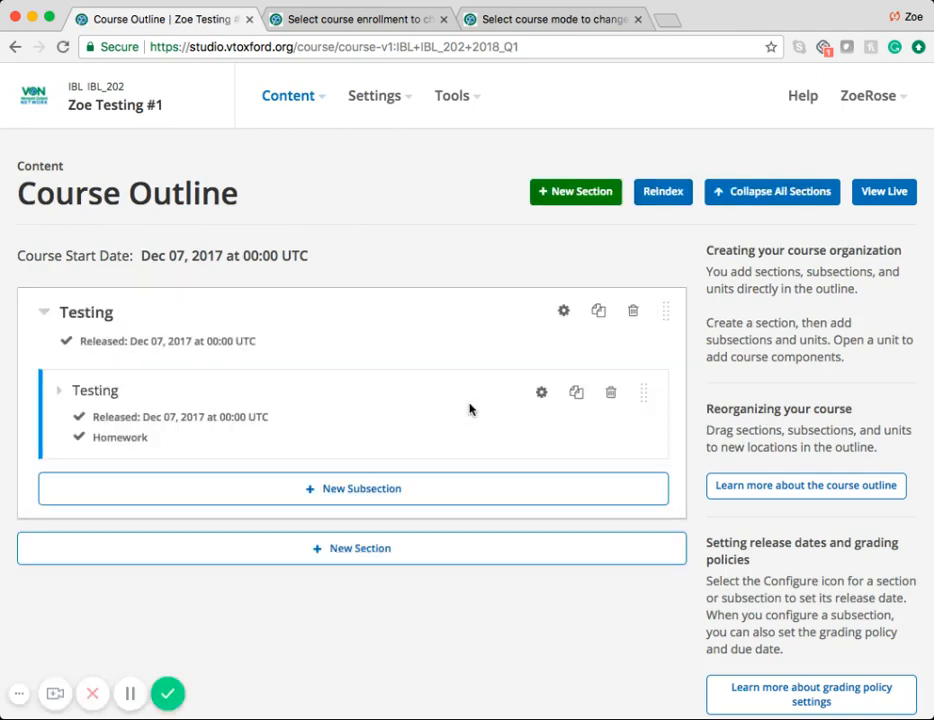
click(59, 390)
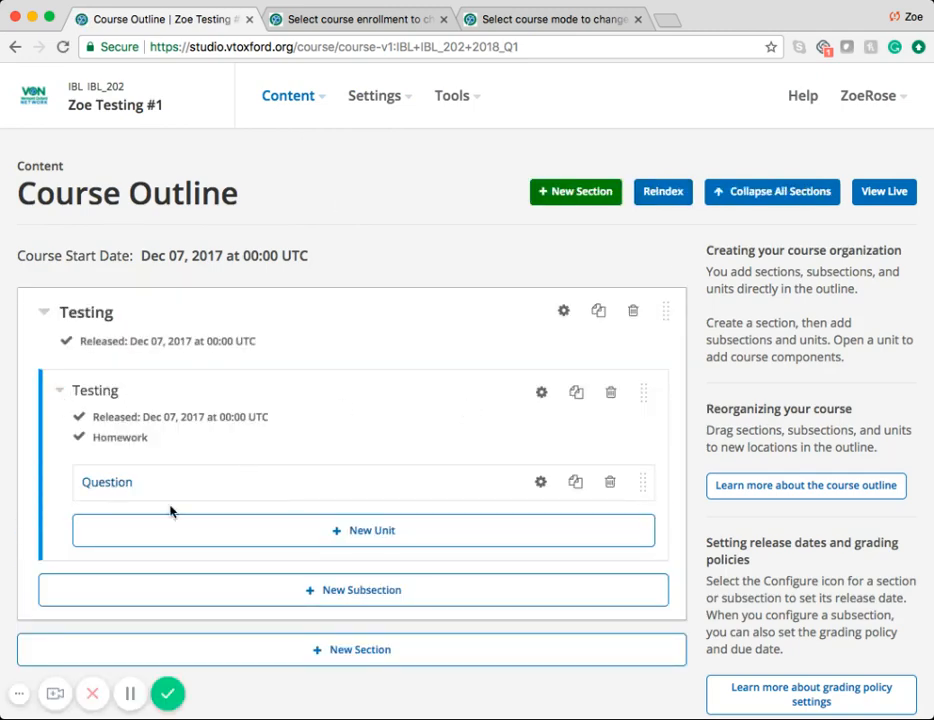
click(350, 542)
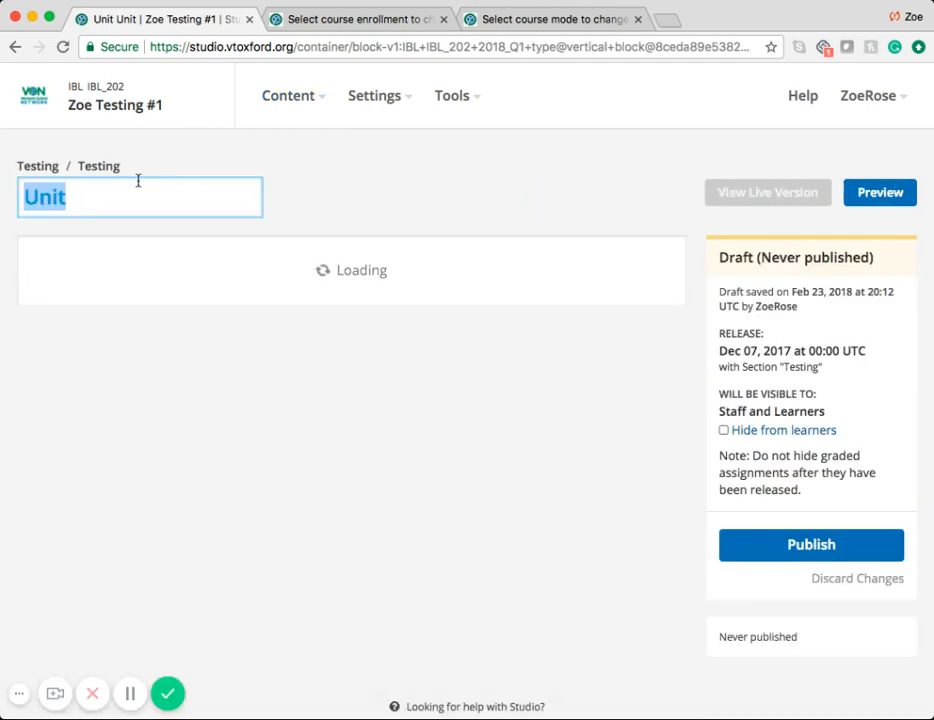
text(Certi)
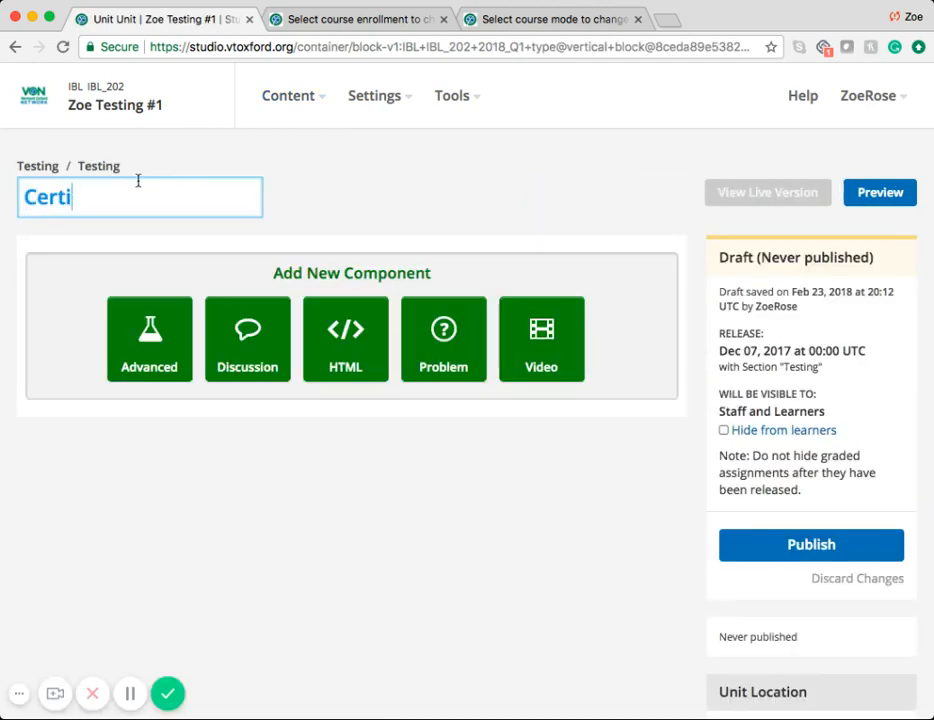
click(304, 209)
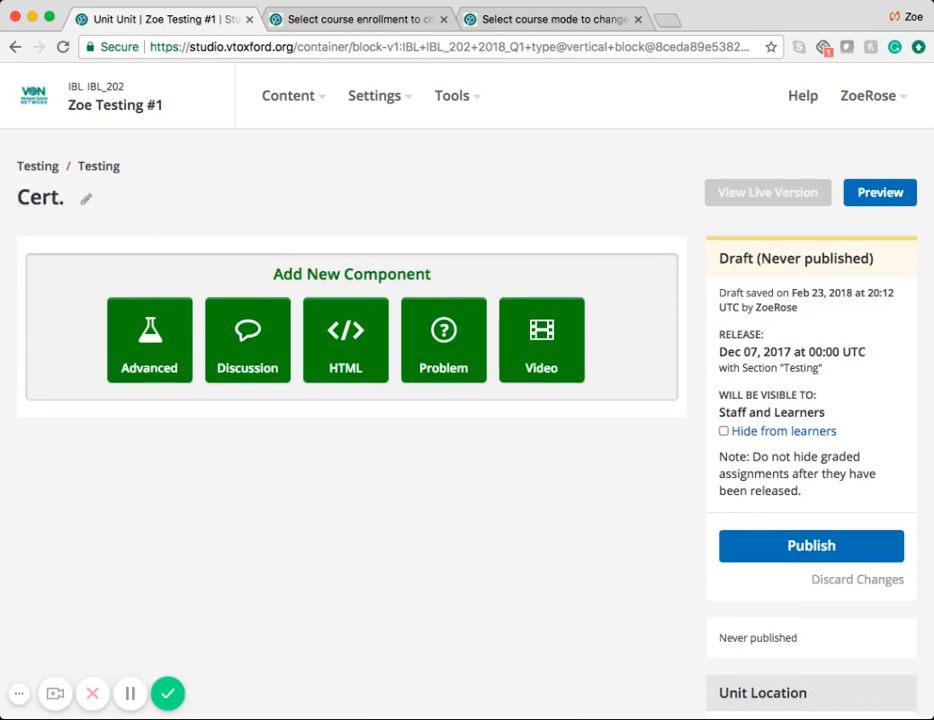
Step: Add an advanced VON certificates component to the Cert. unit and set its VON Place to Vermont
click(138, 362)
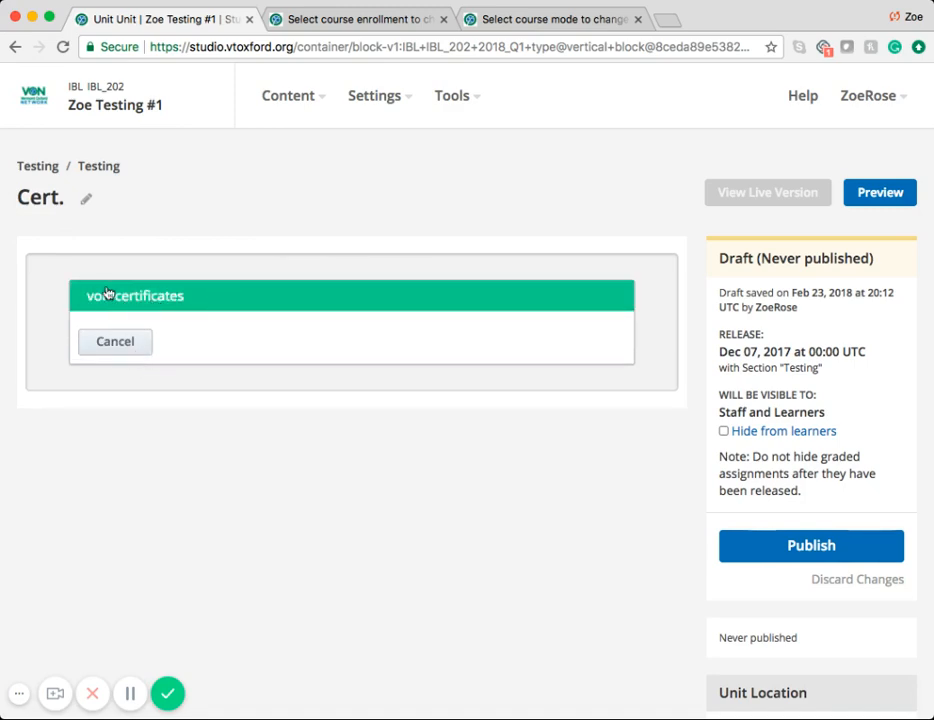
click(222, 300)
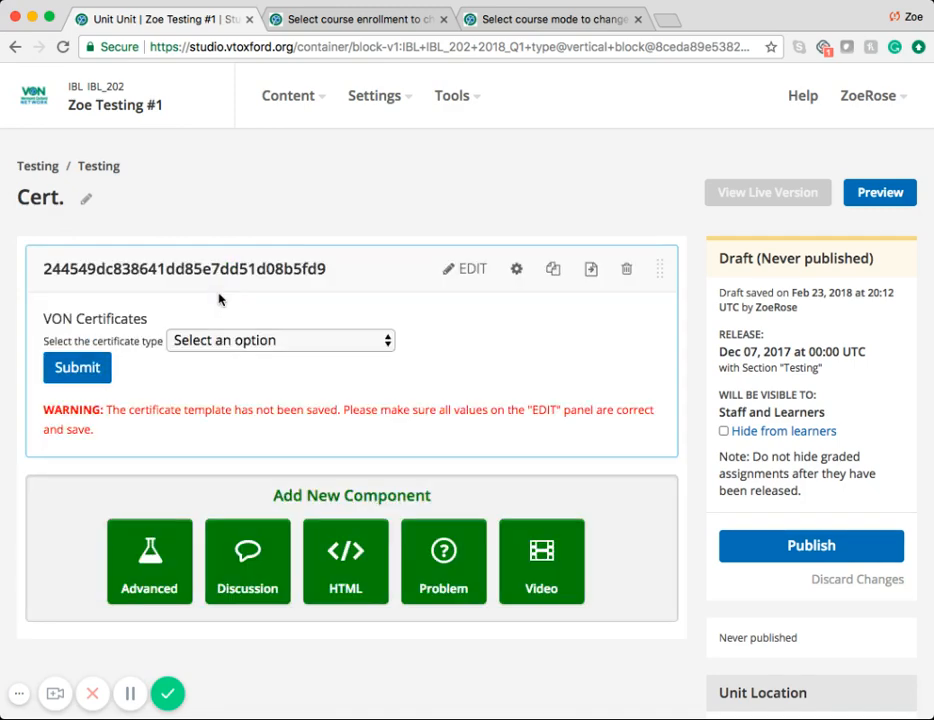
click(467, 271)
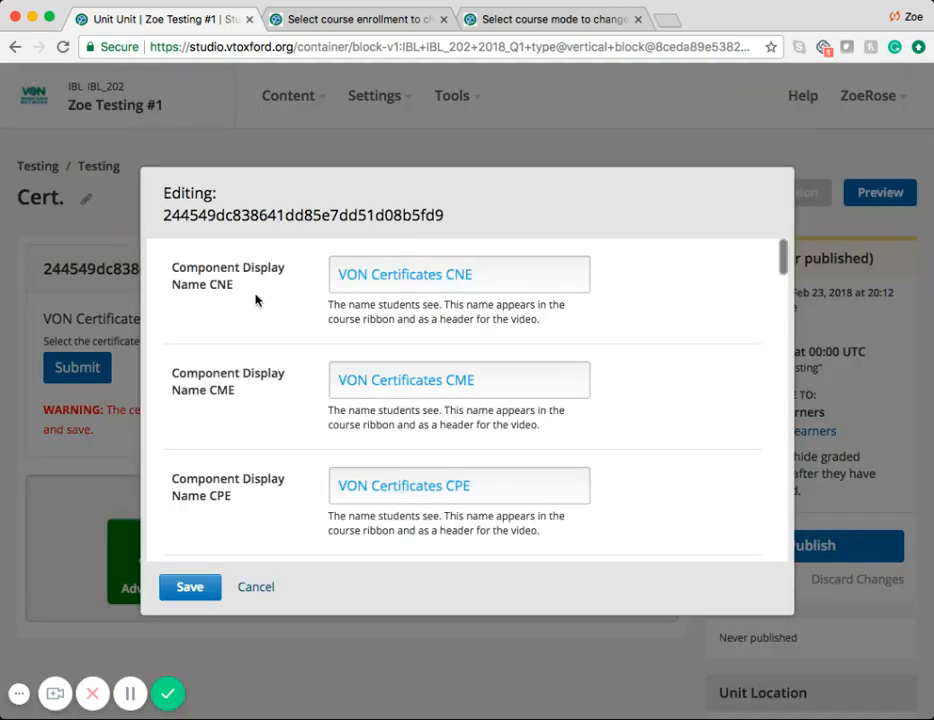
scroll(261, 446, down, 3)
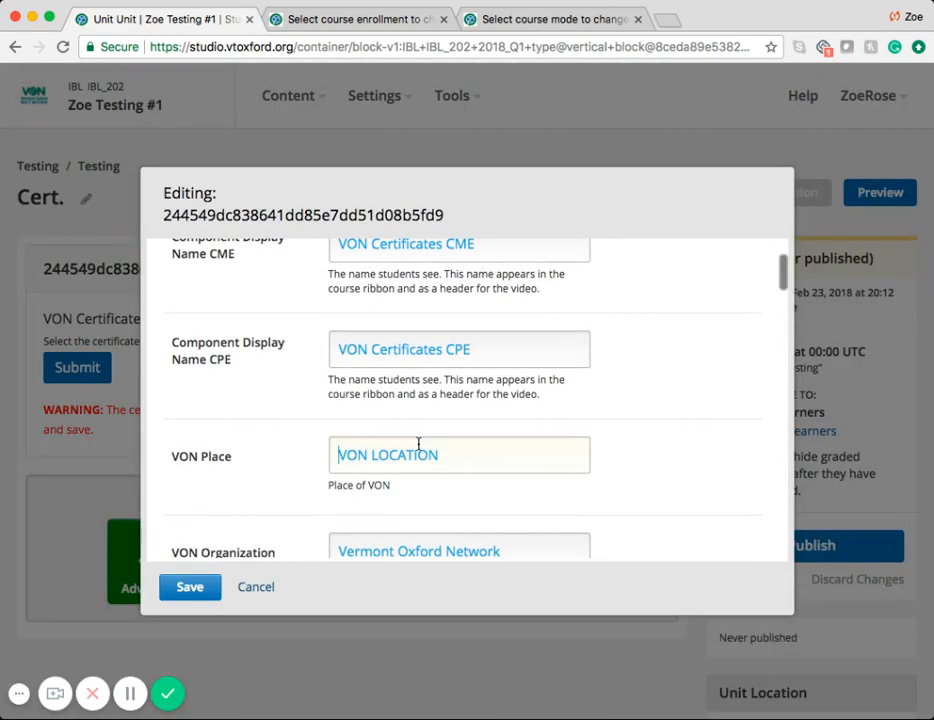
triple_click(419, 443)
text(Vermont)
Step: Set the certificate component's VON Maximum Unit to 10
scroll(195, 471, down, 5)
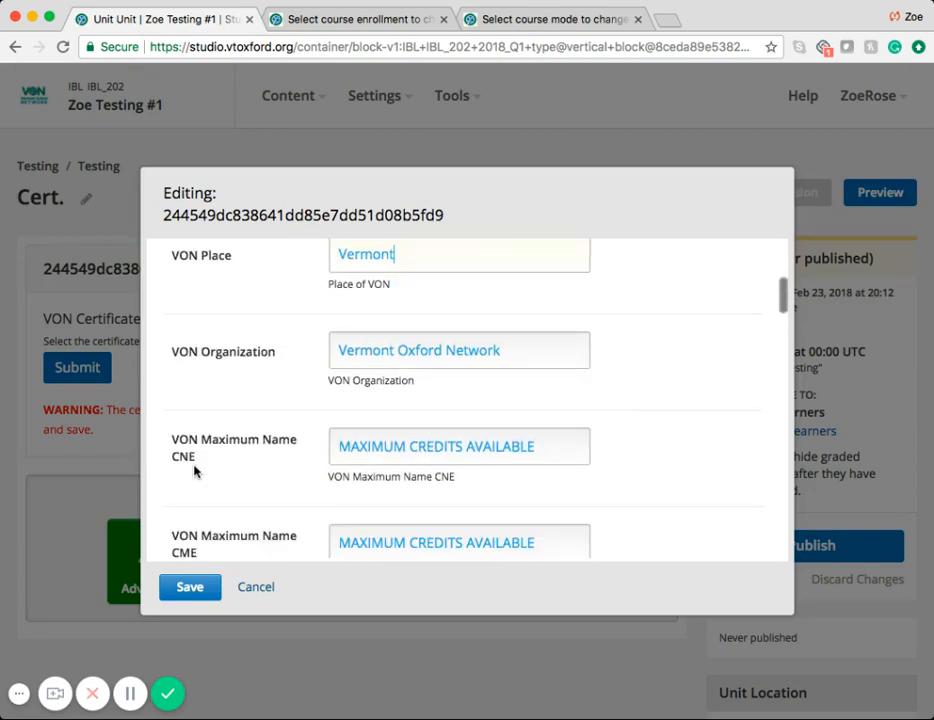
scroll(195, 471, down, 6)
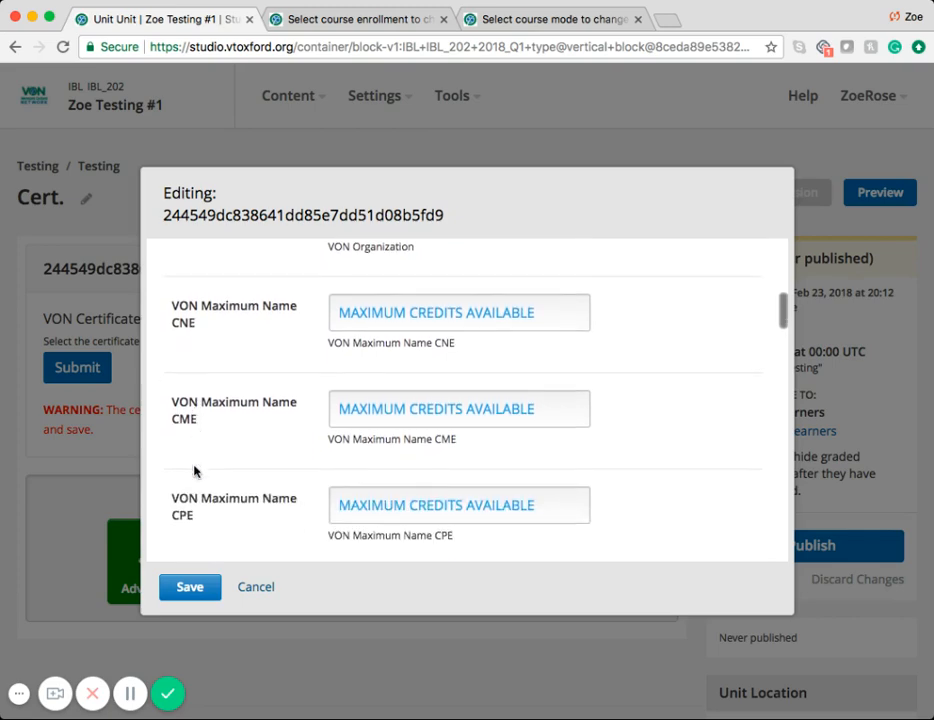
scroll(195, 471, down, 3)
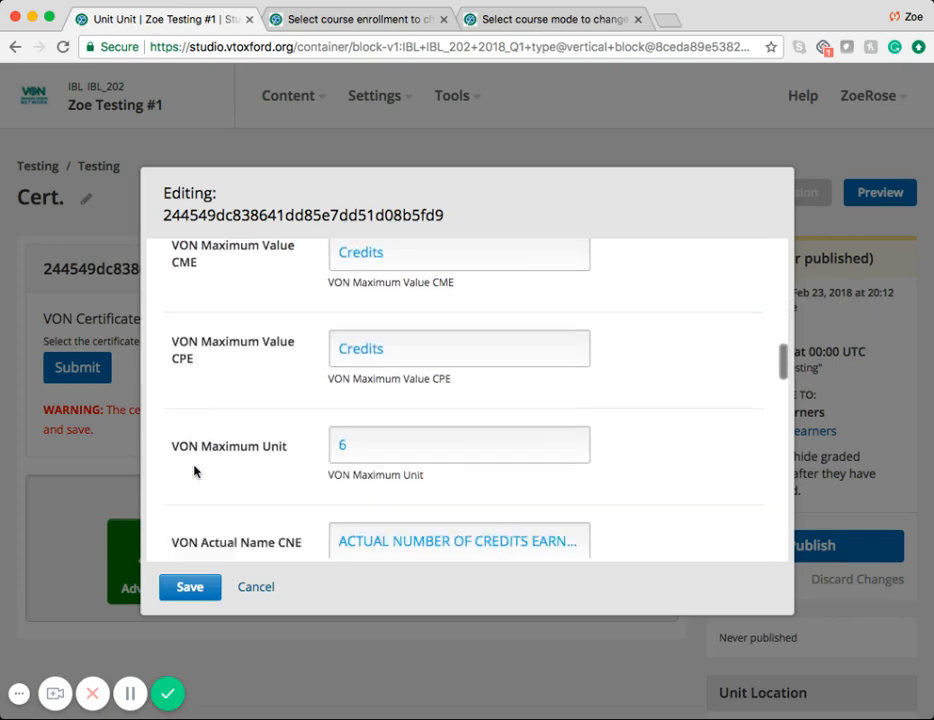
click(388, 410)
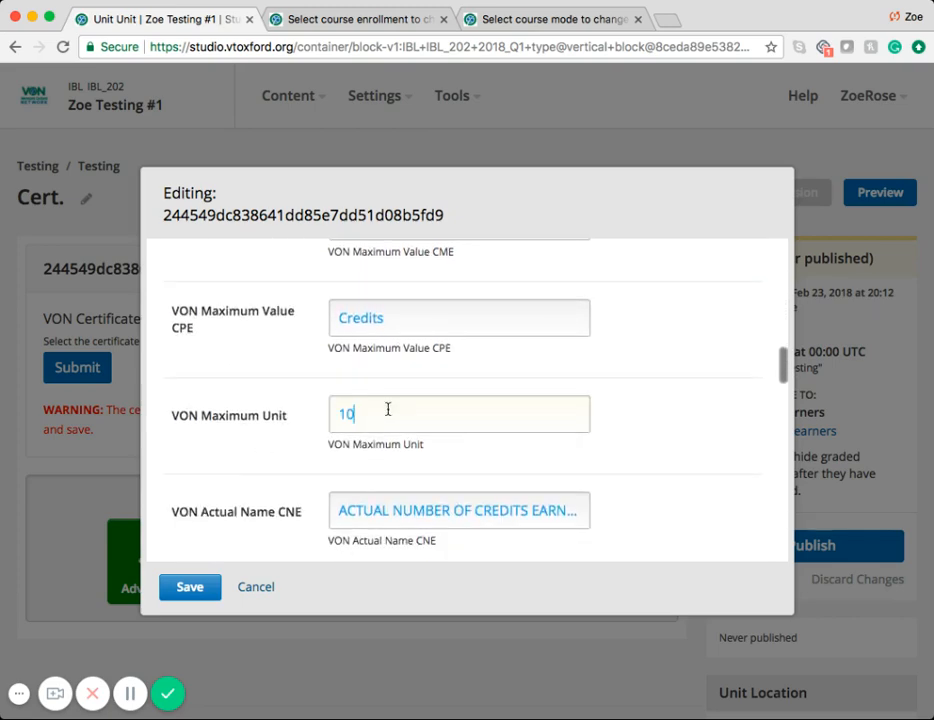
text(10)
Step: Set the certificate component's VON Actual Unit to 40 and save the component settings
scroll(250, 475, down, 1)
scroll(250, 475, down, 10)
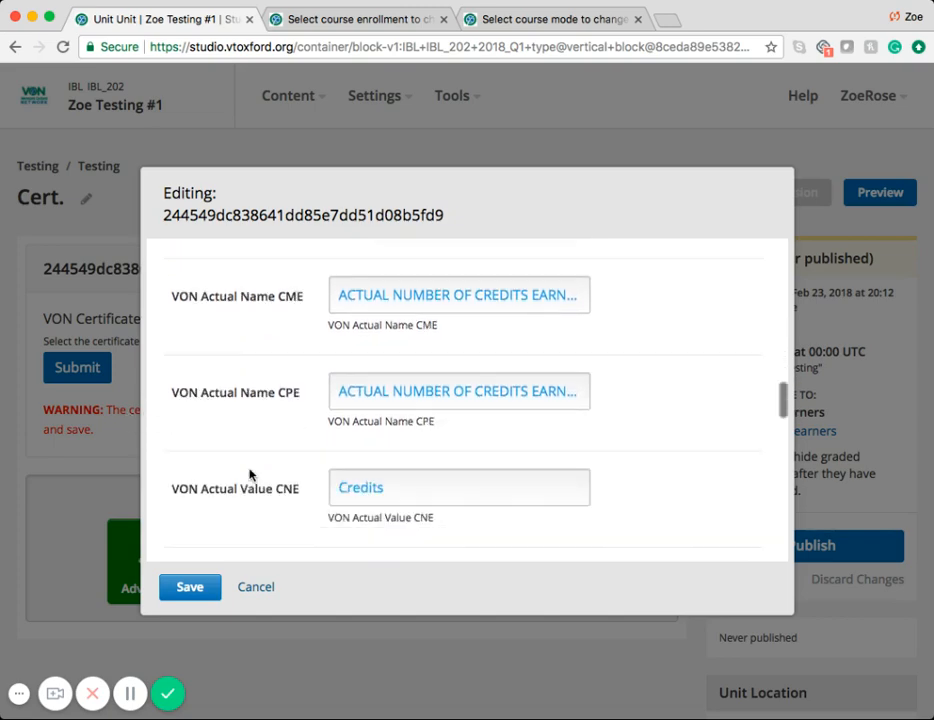
scroll(250, 475, down, 2)
click(355, 425)
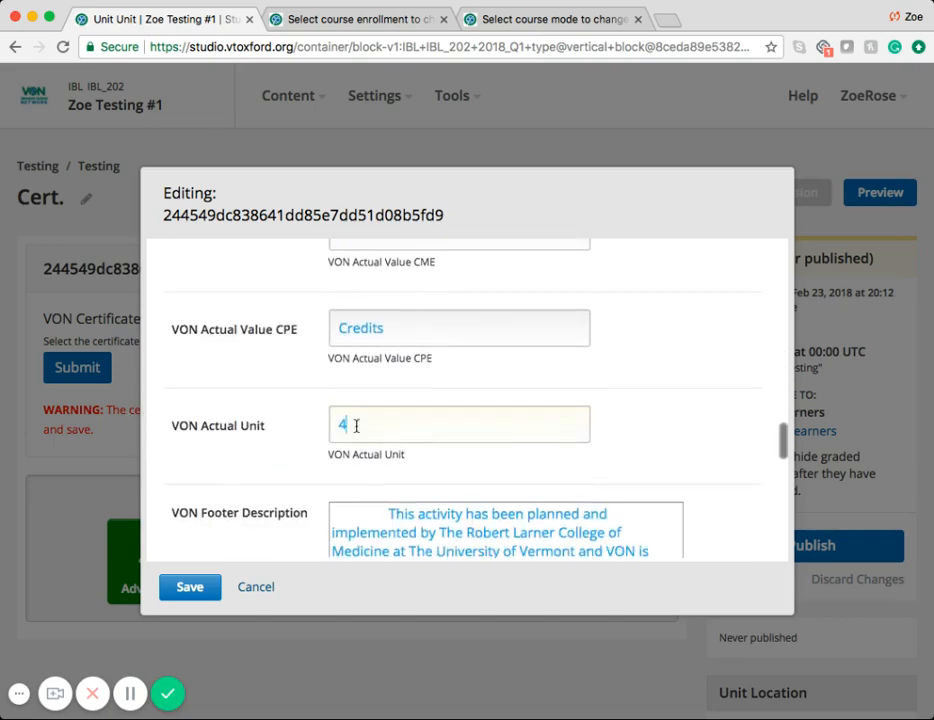
text(40)
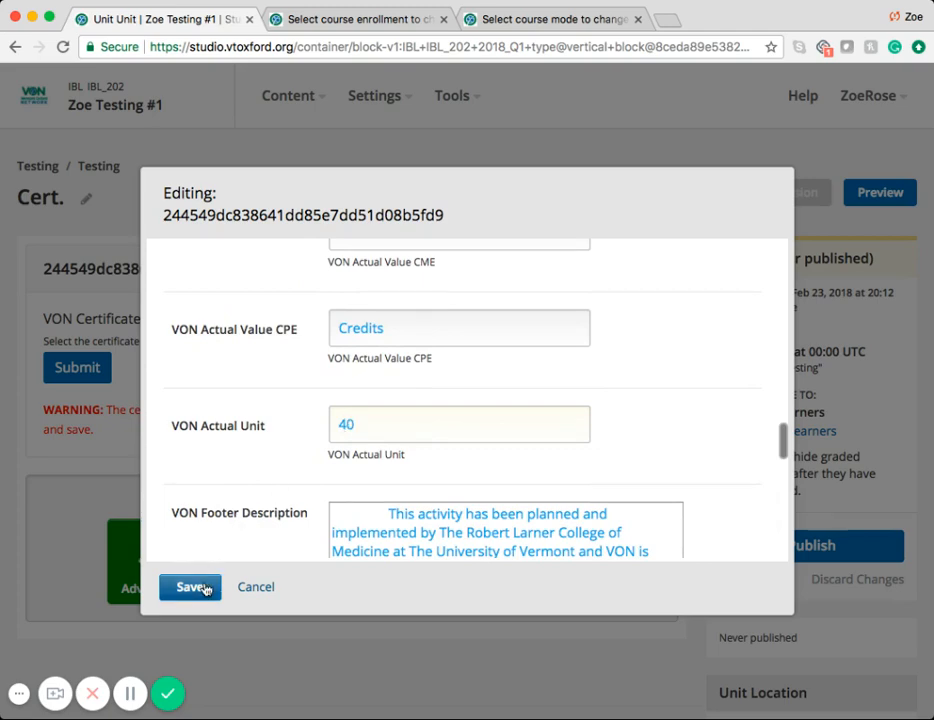
click(204, 589)
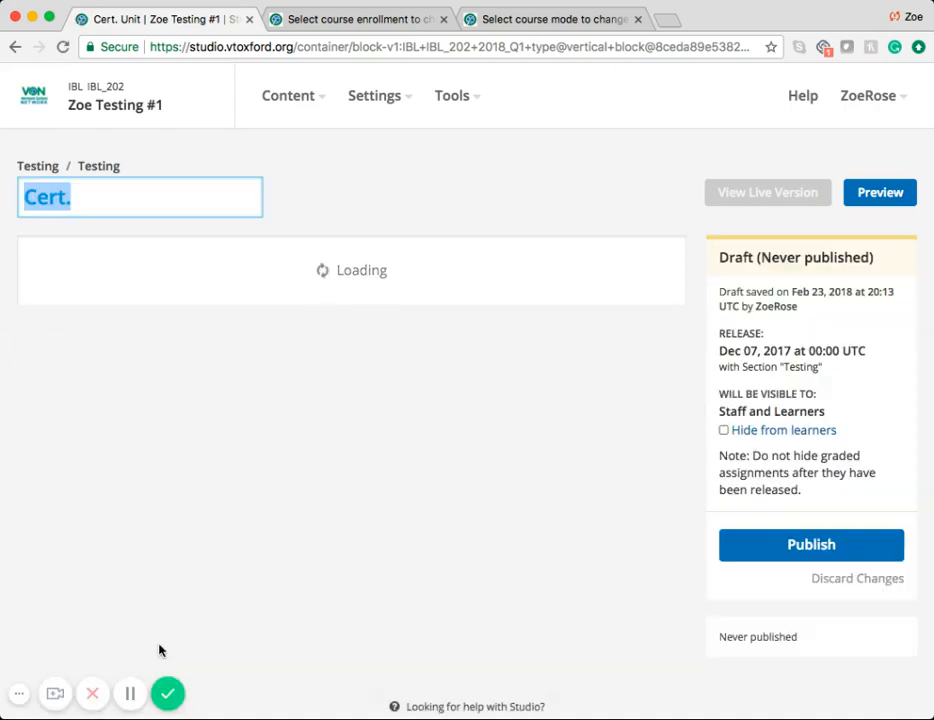
Step: Choose Pharmacy Credit Certificate as the certificate type in the VON Certificates component and submit it
click(131, 699)
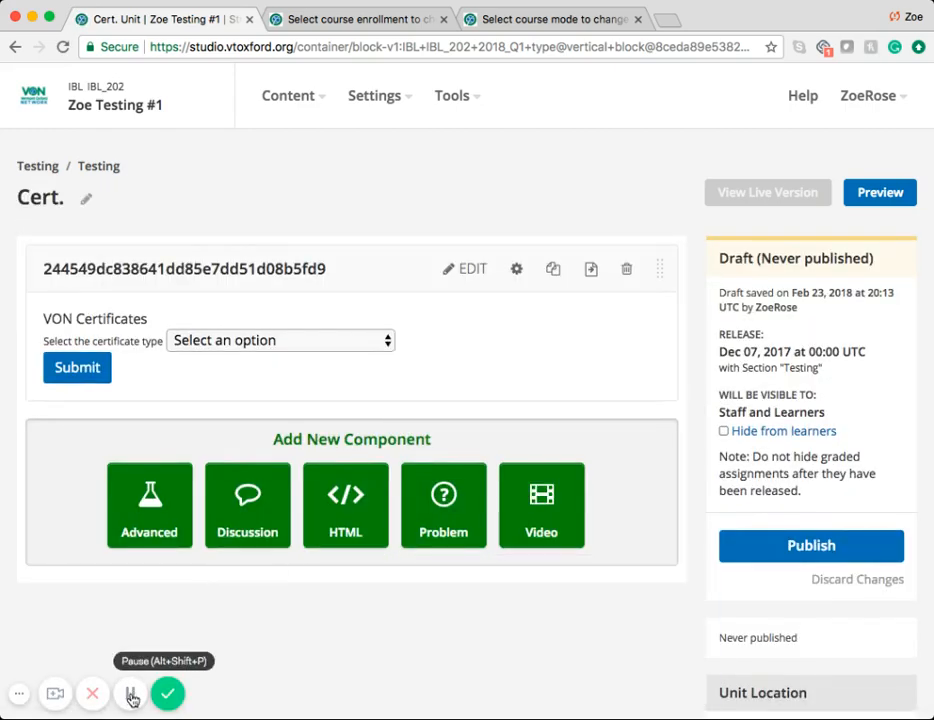
click(241, 341)
click(248, 358)
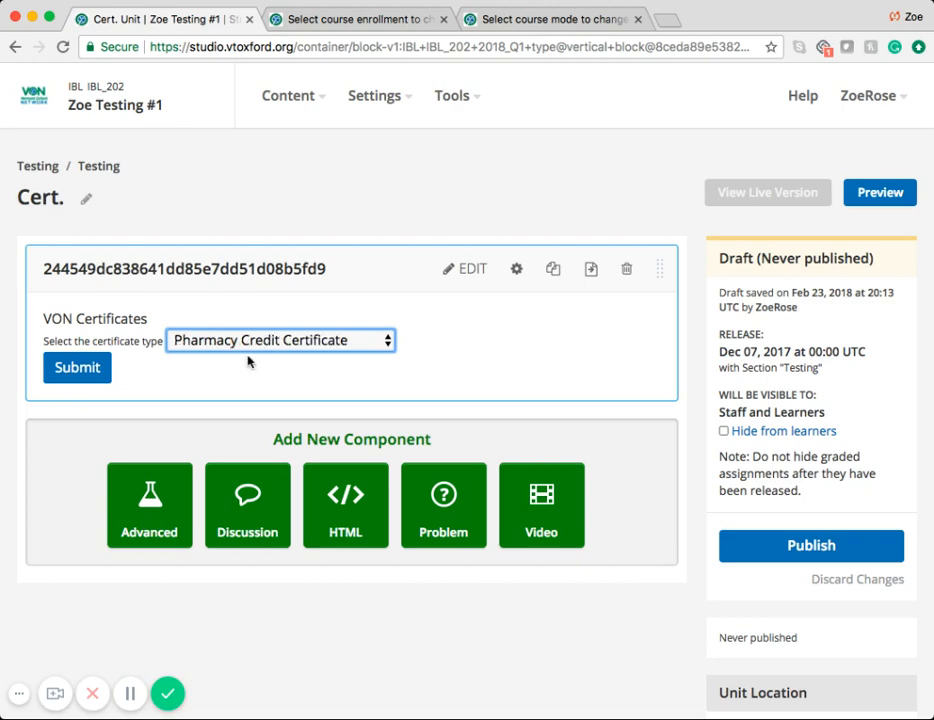
click(84, 368)
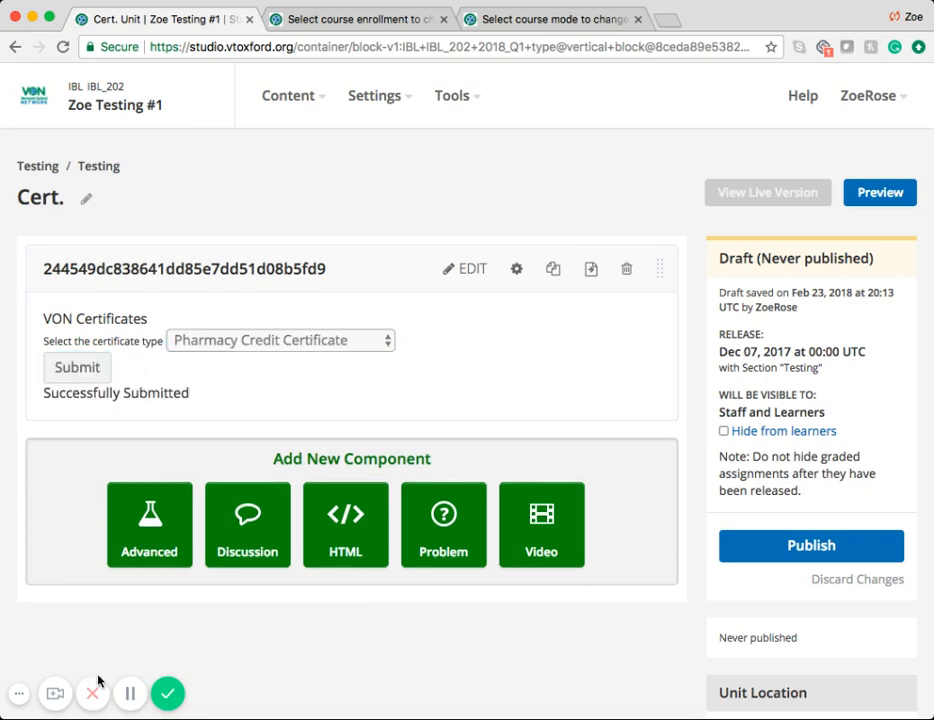
Step: In the course's Certificates settings, set up a new certificate with the course title override "Zoe Zoe Testing"
click(409, 104)
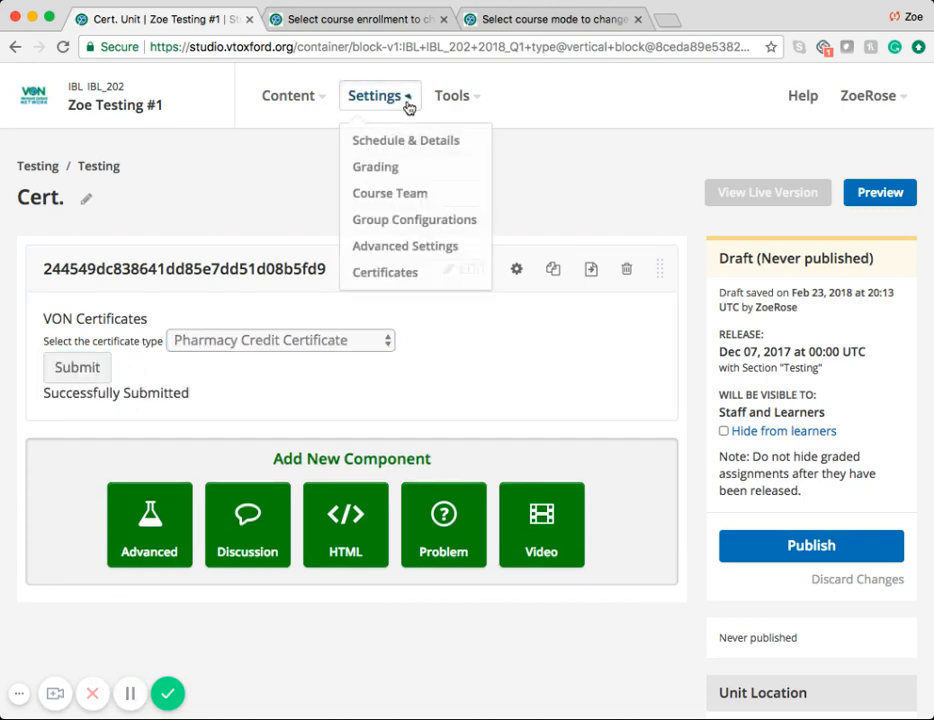
click(398, 274)
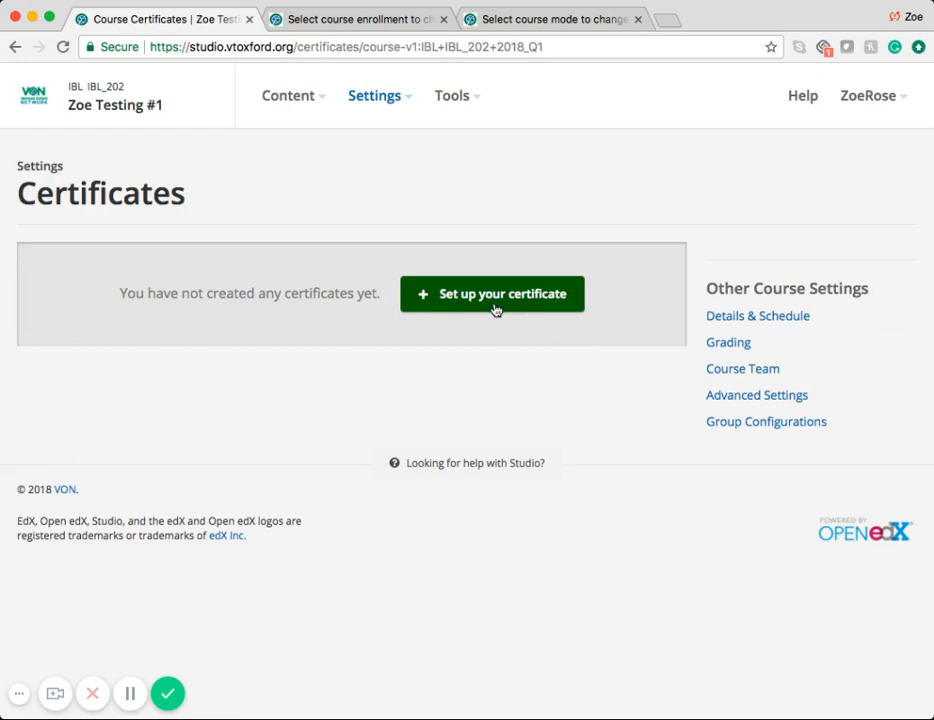
click(494, 309)
click(134, 396)
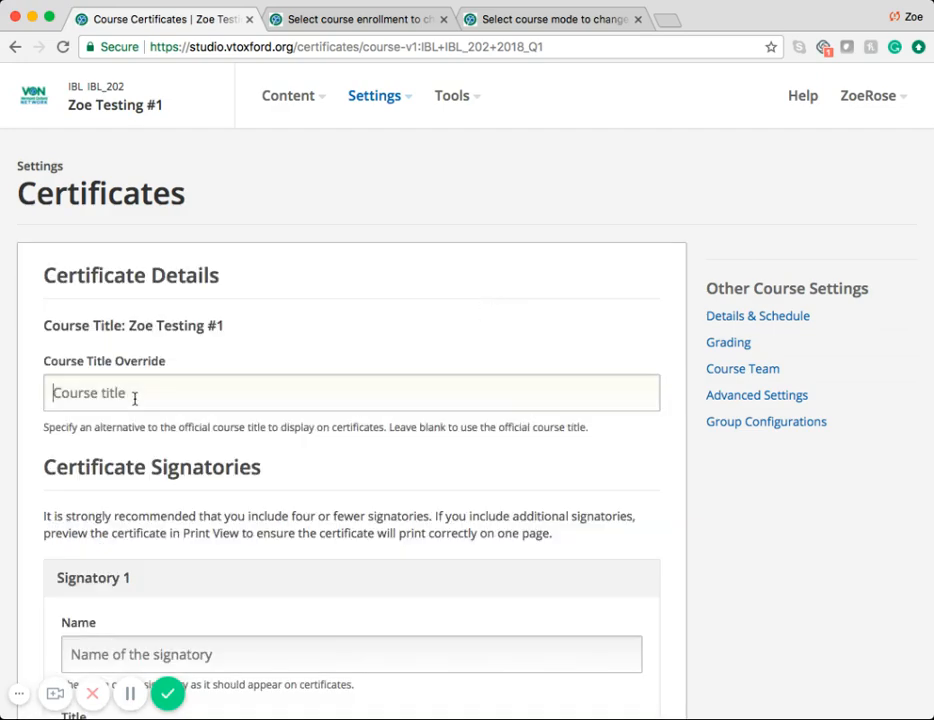
text(Zoe Zoe Testing)
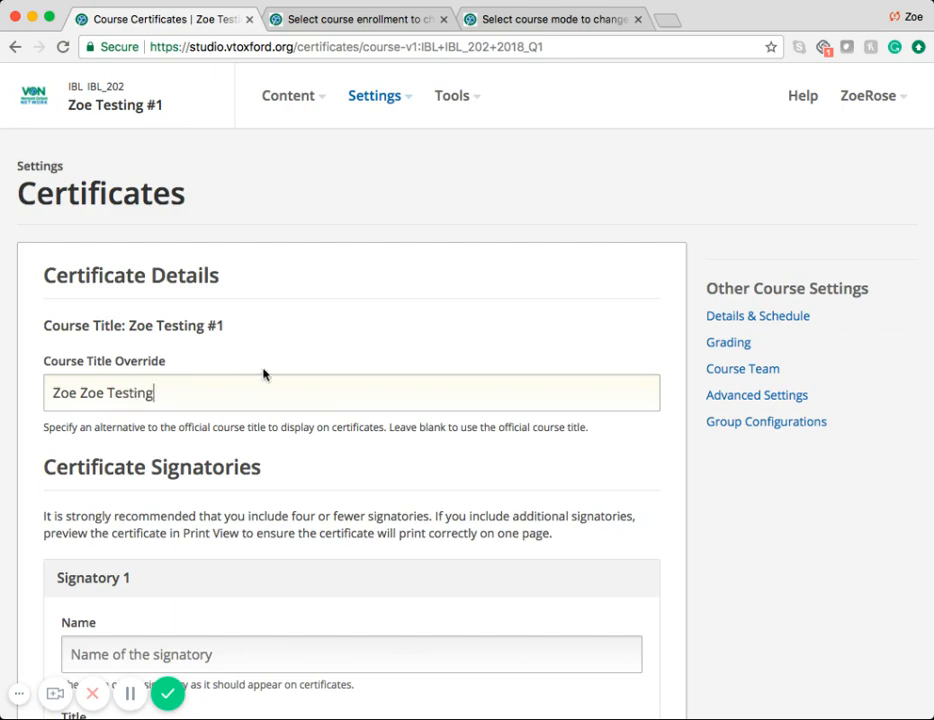
Step: Enter the full name of Signatory 1 and create the certificate
scroll(258, 385, down, 3)
click(148, 446)
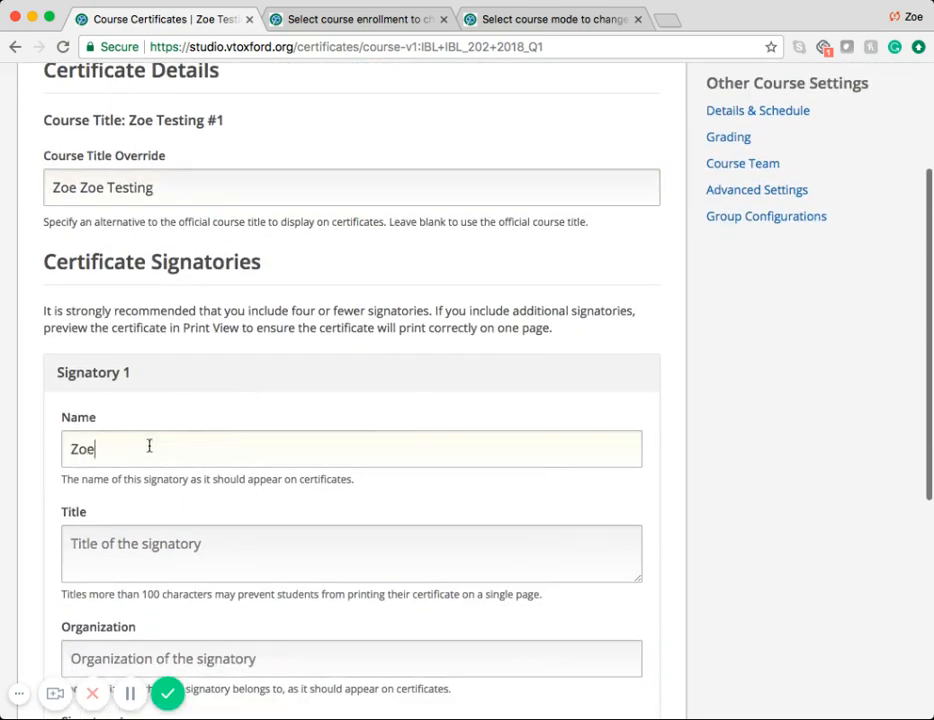
scroll(308, 408, down, 3)
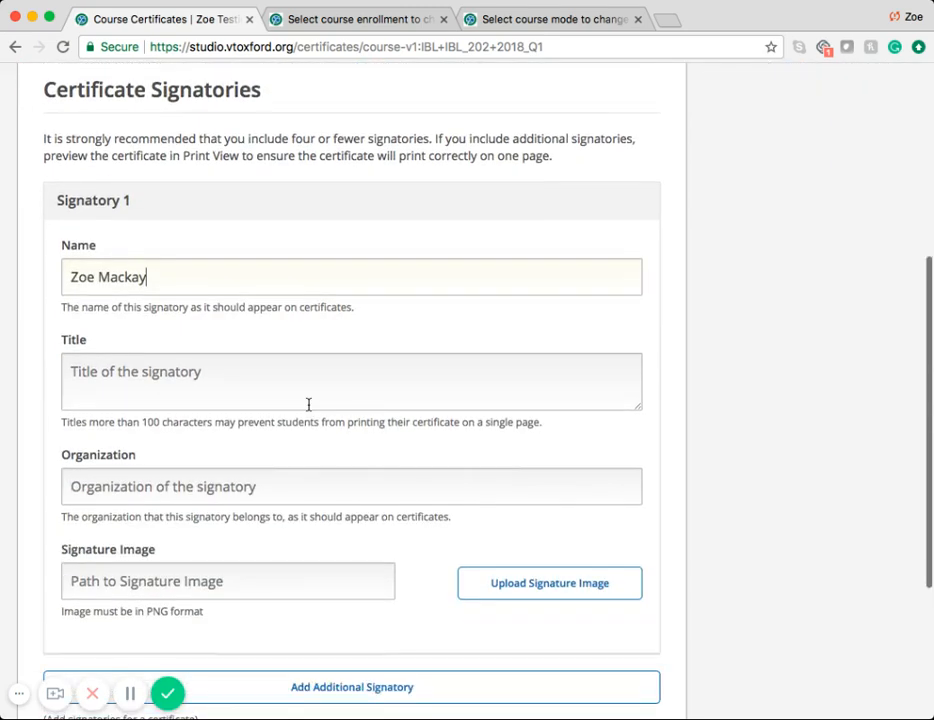
scroll(402, 603, down, 3)
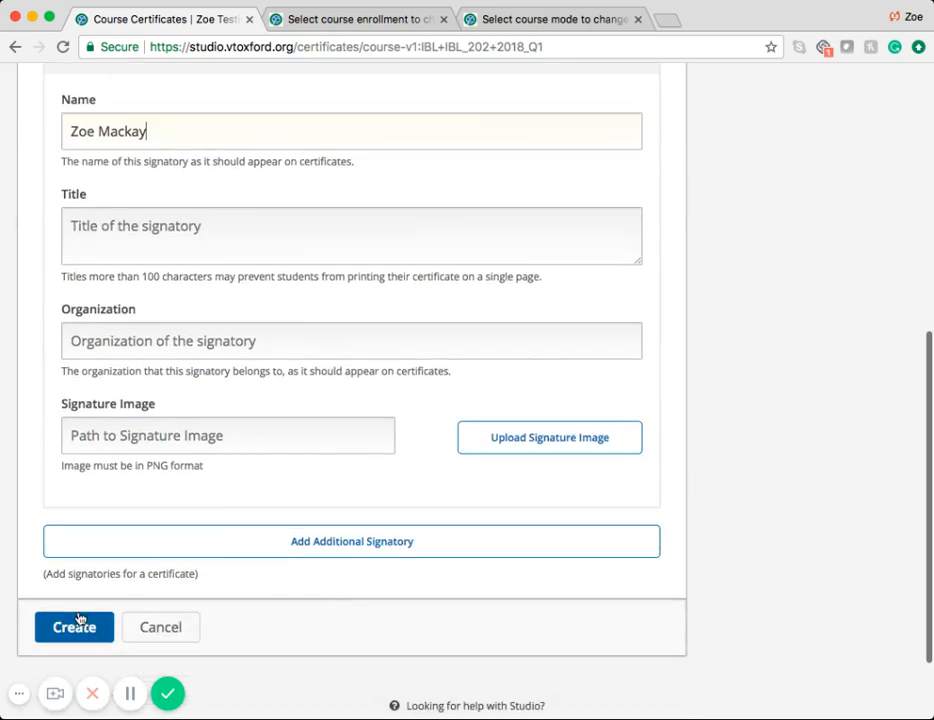
click(77, 624)
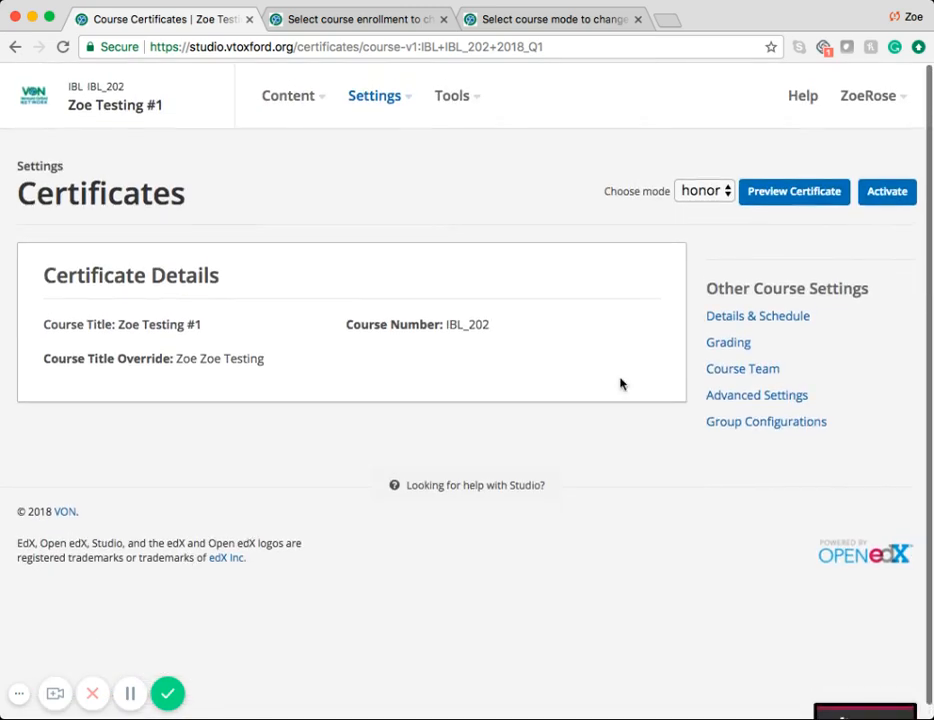
Step: Preview the honor certificate and examine its recipient name, course title, maximum credits available and actual credits earned
click(784, 195)
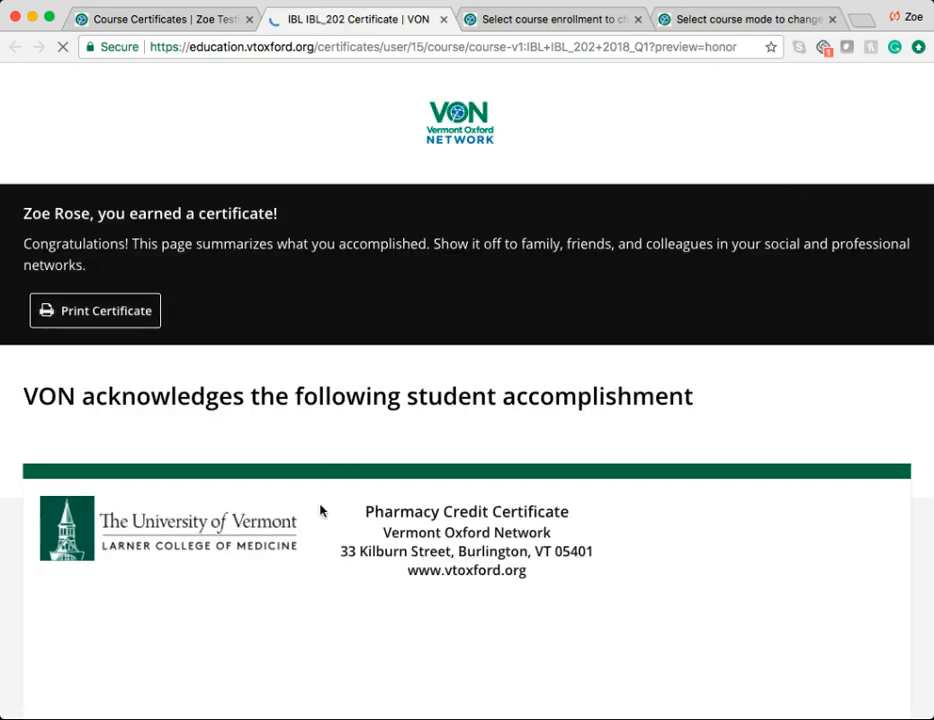
scroll(319, 507, down, 5)
scroll(531, 262, up, 2)
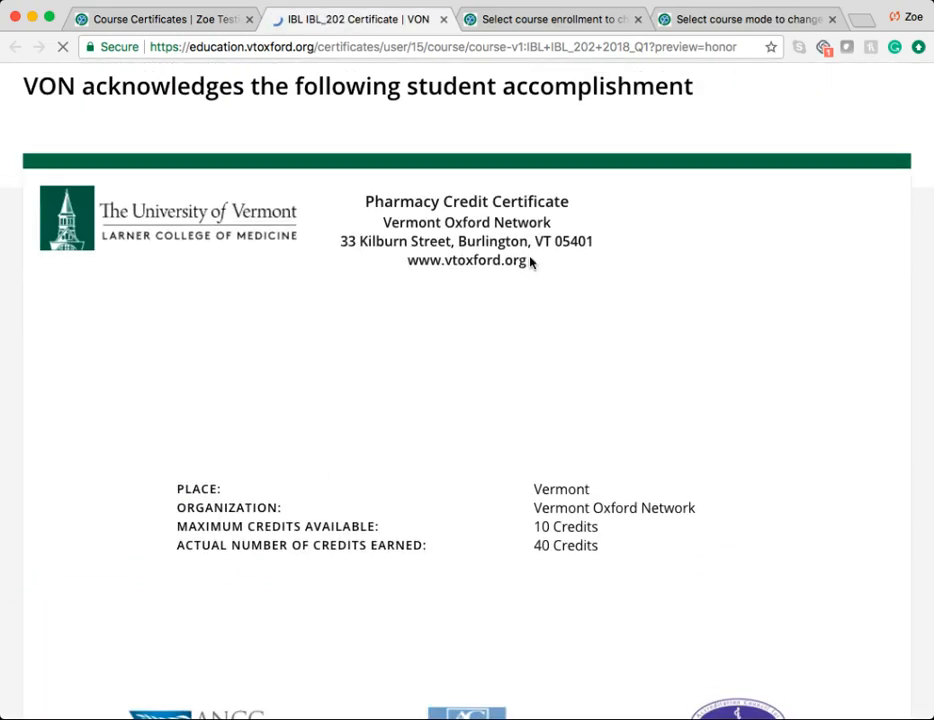
drag(596, 558, 581, 289)
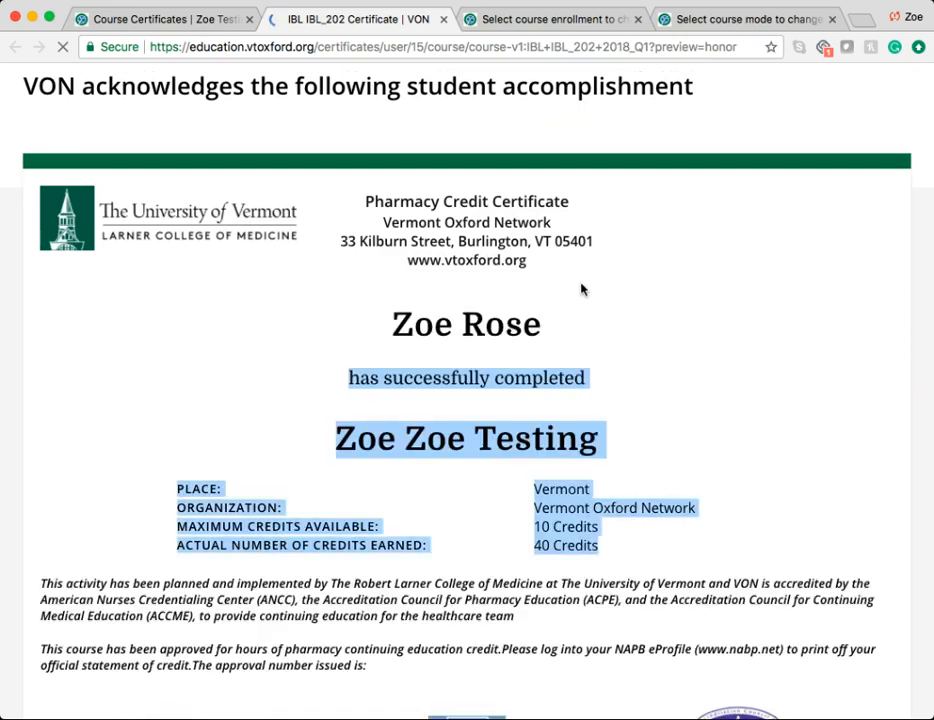
click(620, 345)
drag(365, 327, 623, 551)
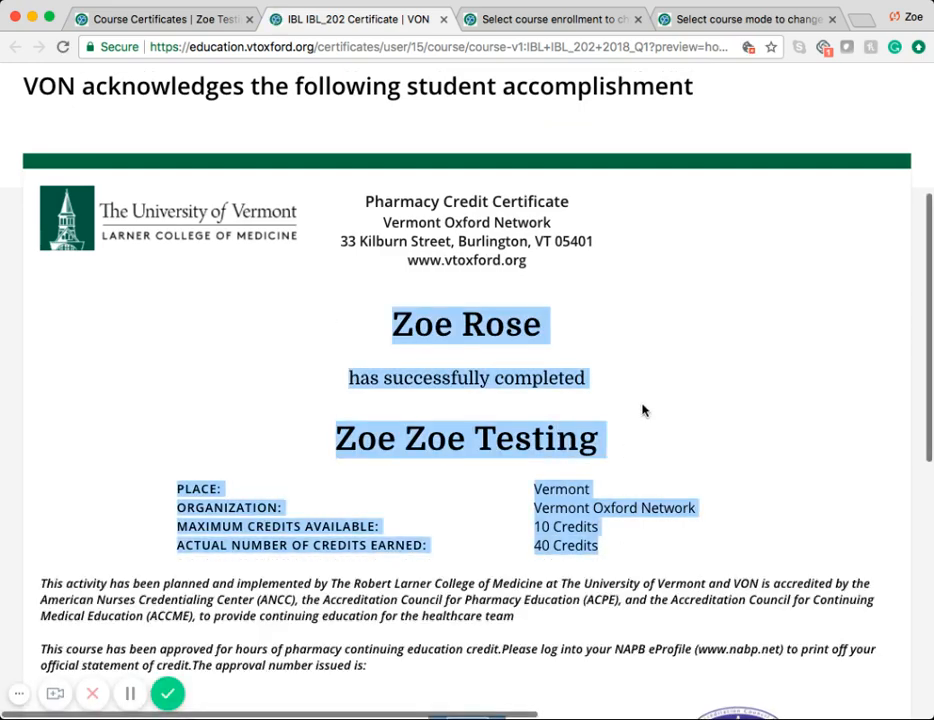
click(561, 537)
drag(526, 533, 607, 535)
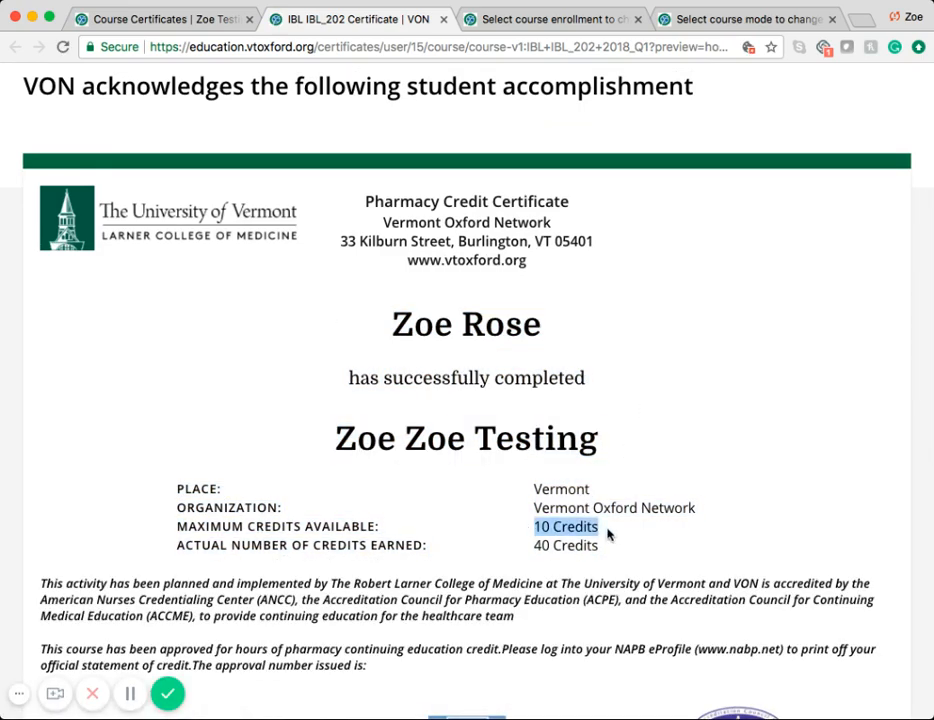
drag(532, 546, 626, 553)
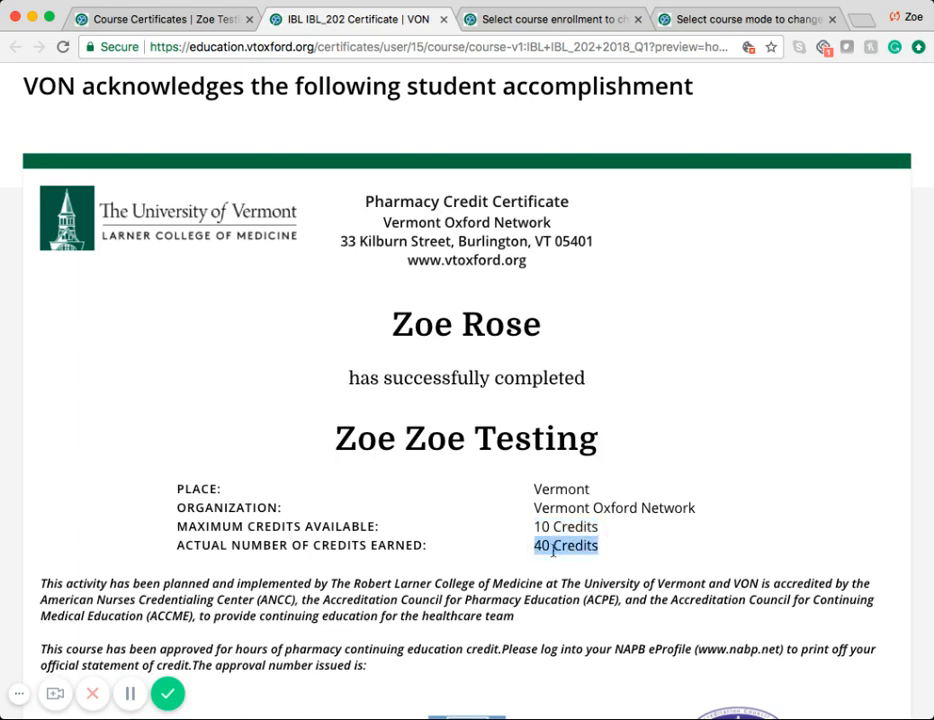
drag(326, 433, 621, 444)
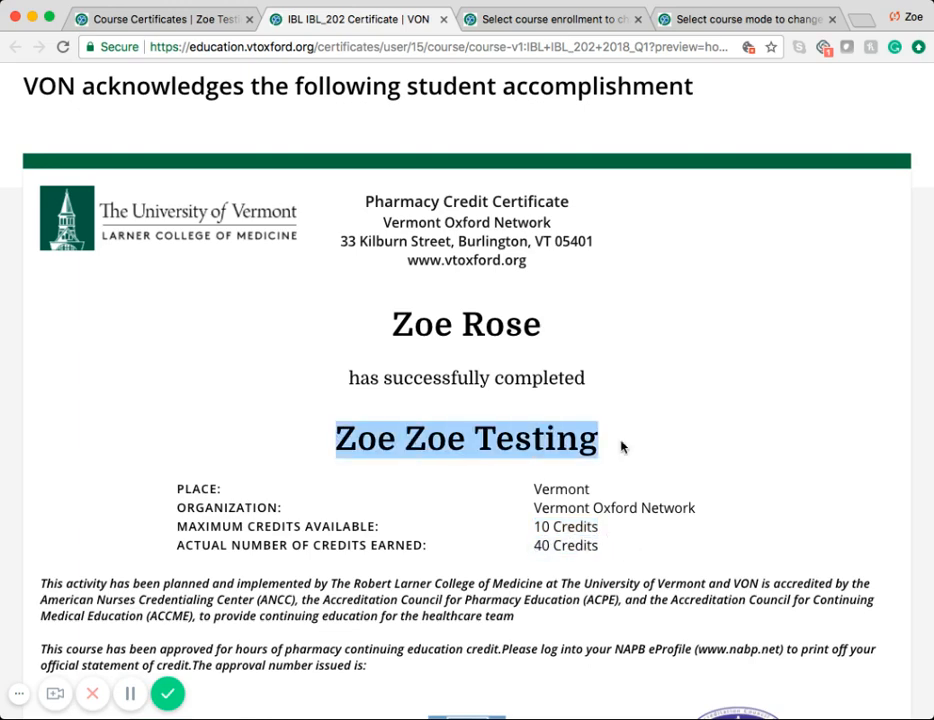
drag(379, 322, 557, 352)
click(575, 352)
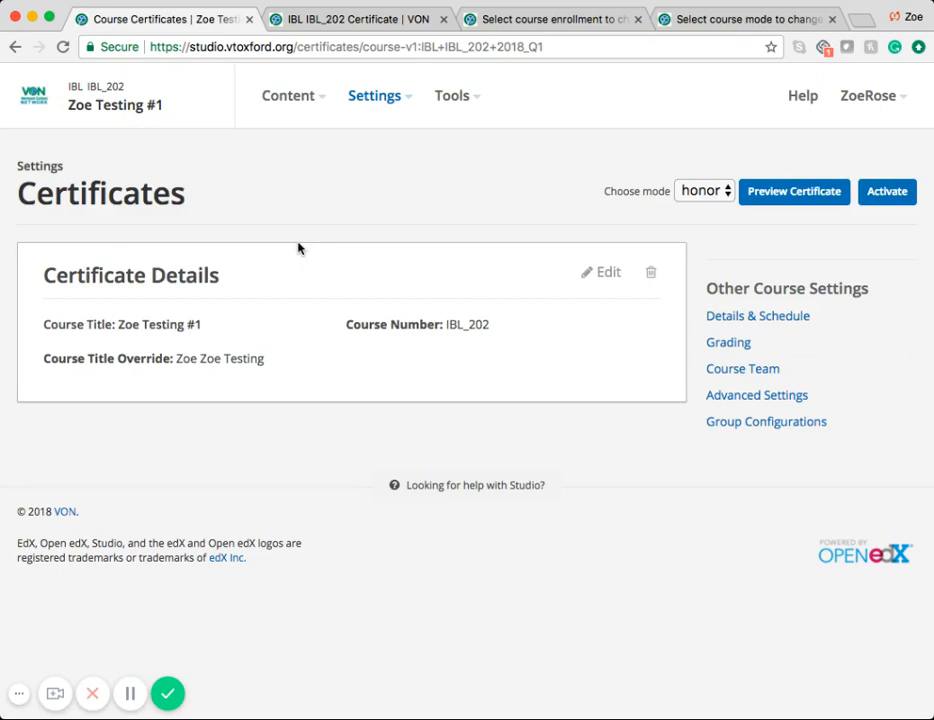
Step: Open the live course's instructor dashboard from the course outline and enable student-generated certificates in its certificate options
click(120, 115)
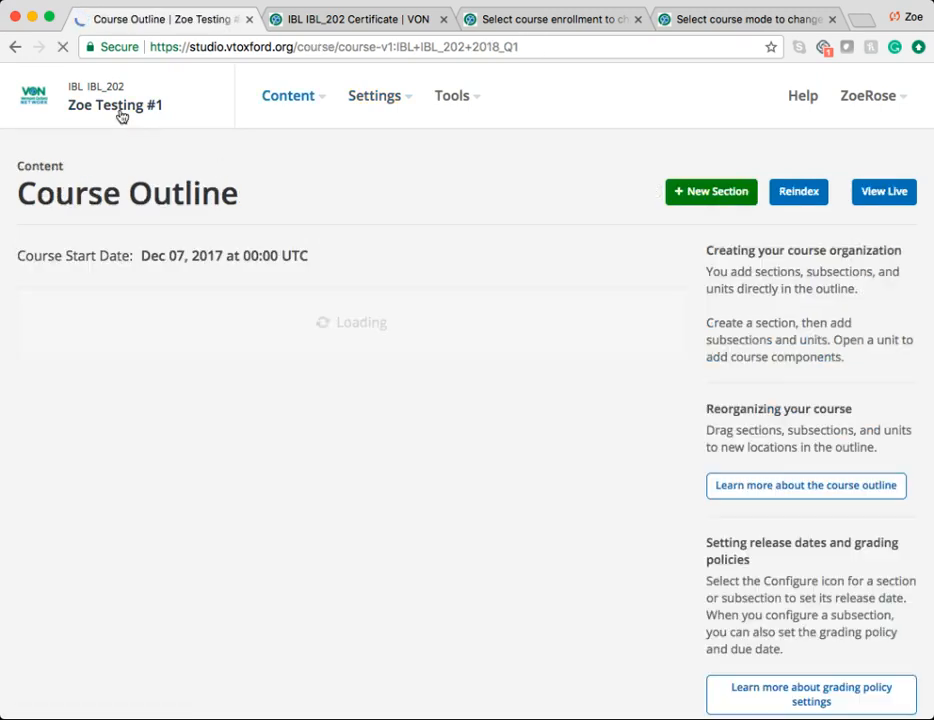
click(866, 197)
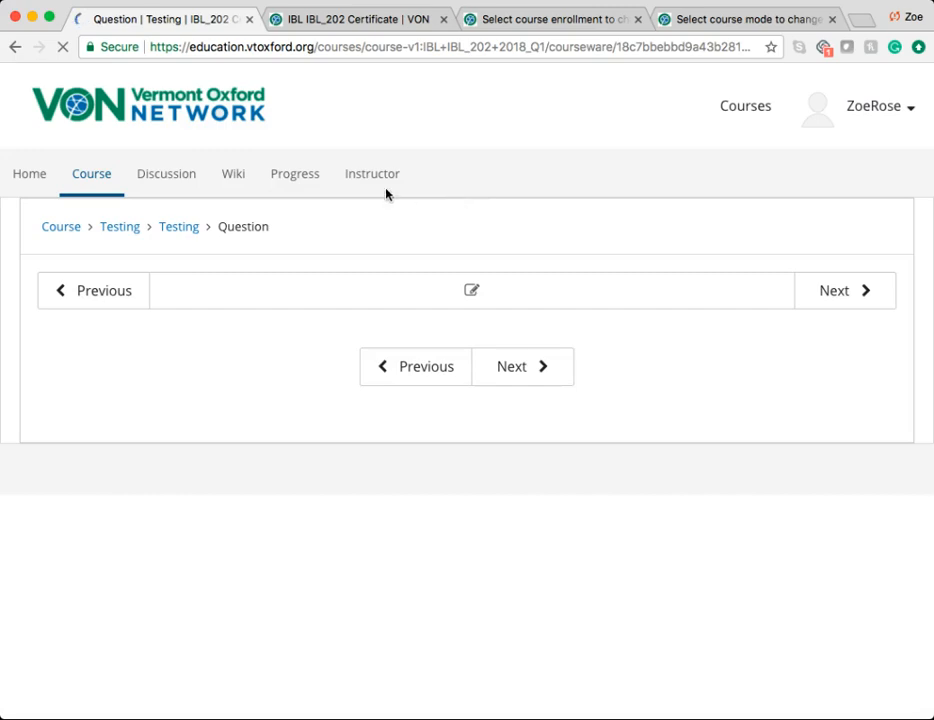
click(371, 180)
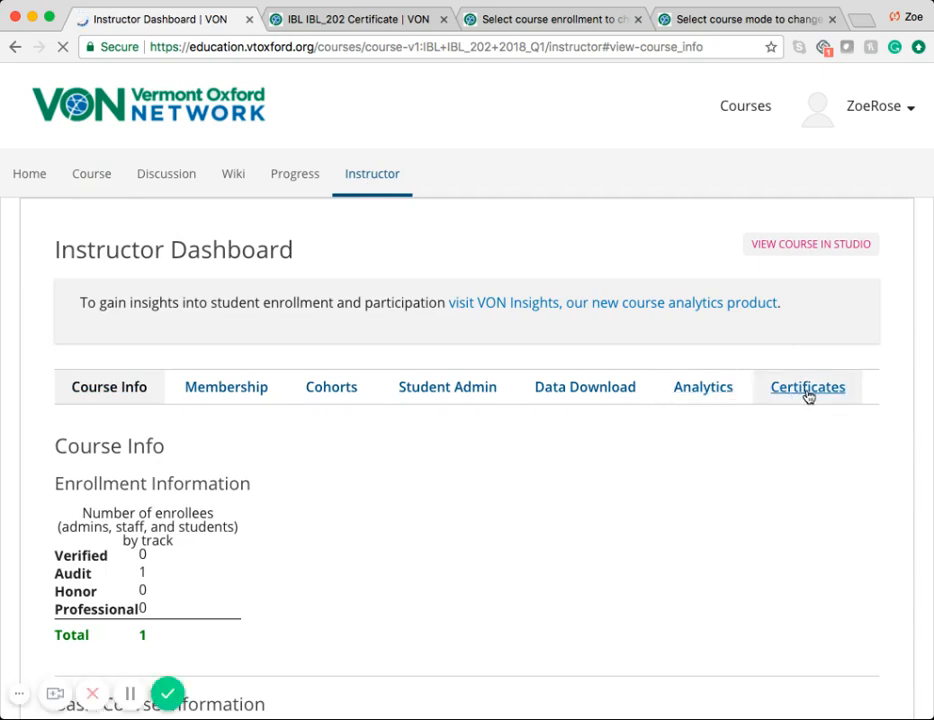
click(808, 395)
scroll(225, 396, down, 3)
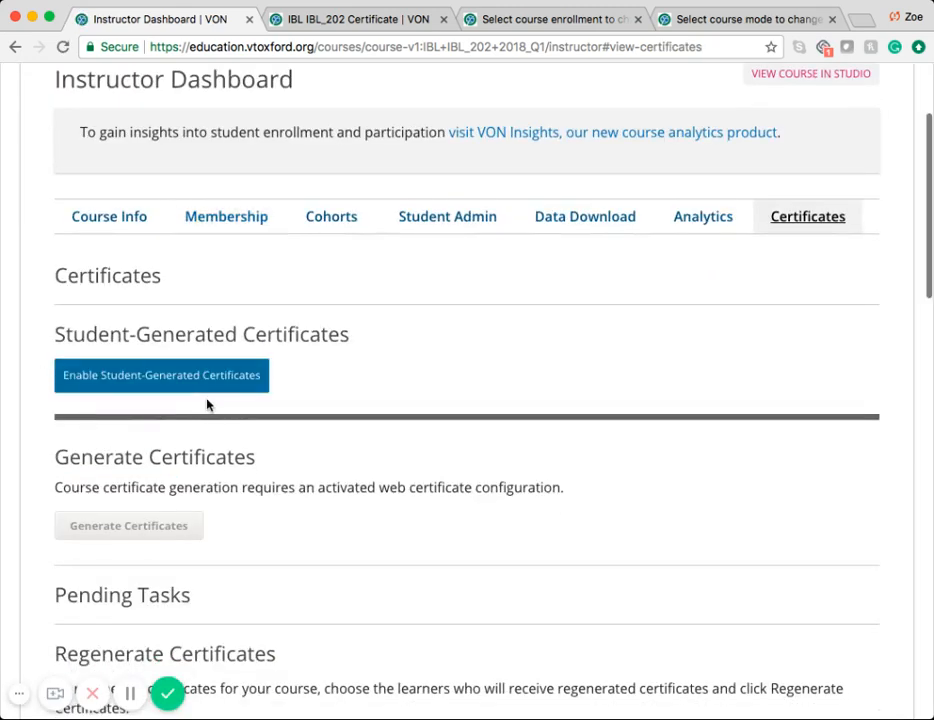
click(171, 386)
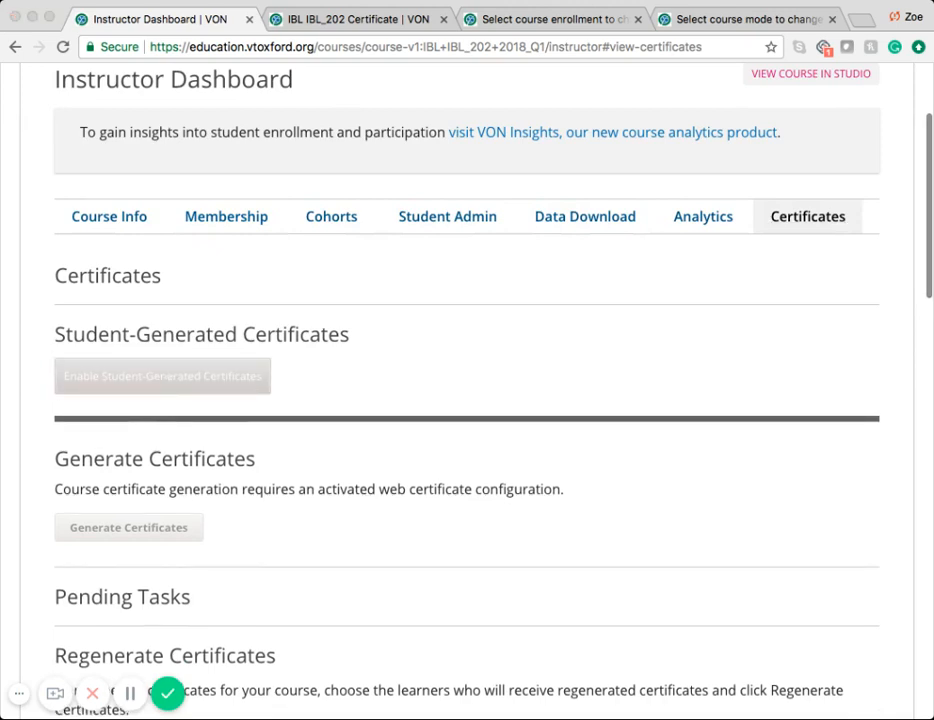